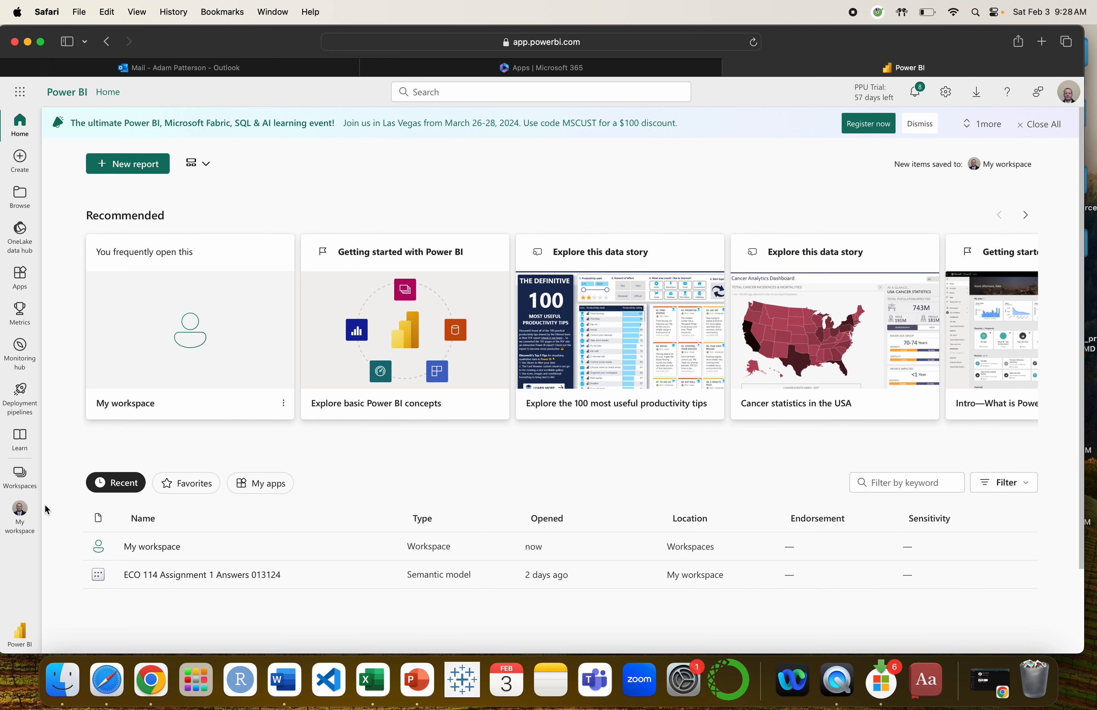
Create a blank report from the ECO 114 Assignment 1 Answers 013124 semantic model in My workspace.
{"action": "left_click", "coordinate": [26, 521]}
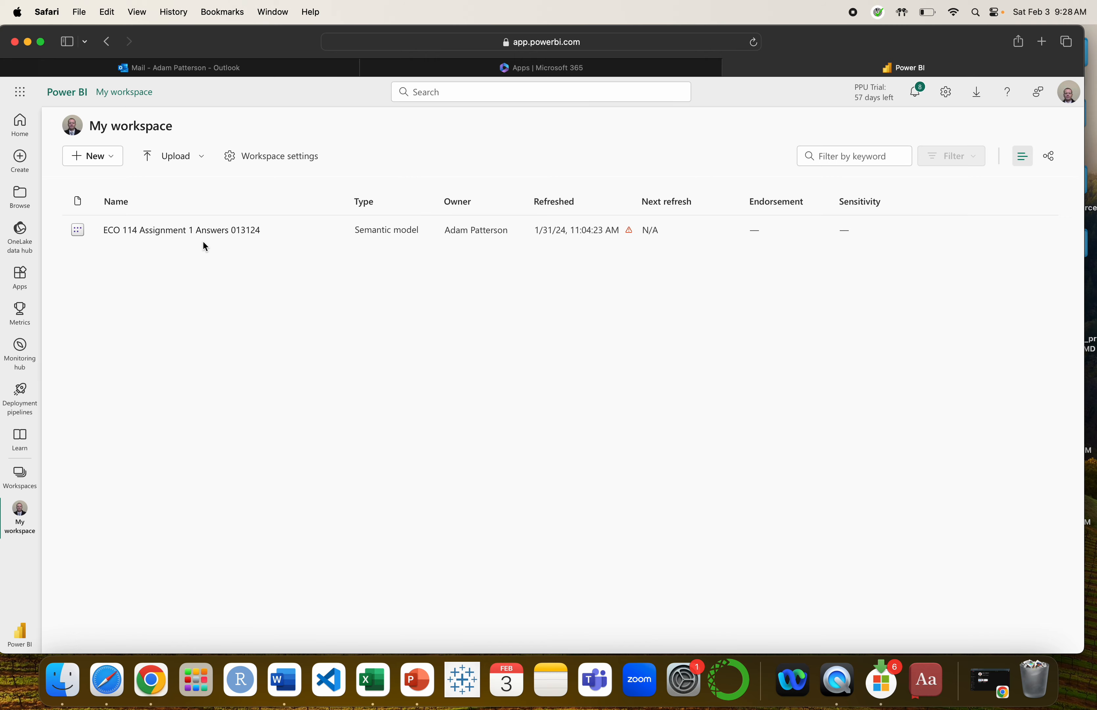
{"action": "left_click", "coordinate": [202, 231]}
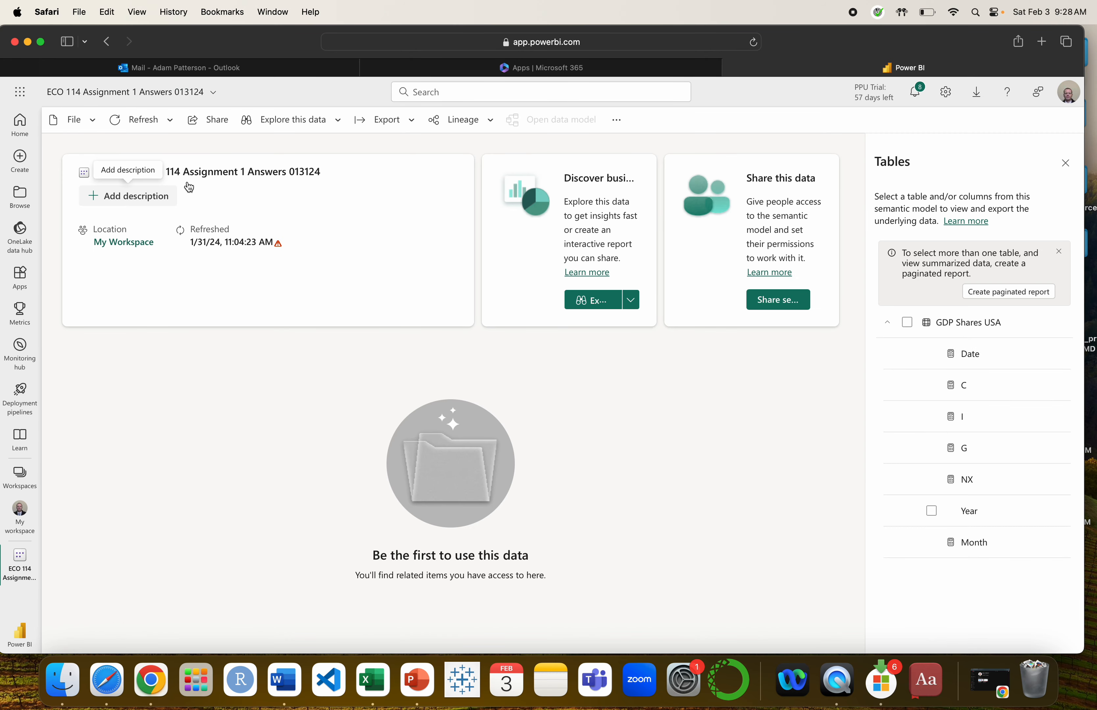
{"action": "left_click_drag", "start_coordinate": [179, 171], "coordinate": [321, 171]}
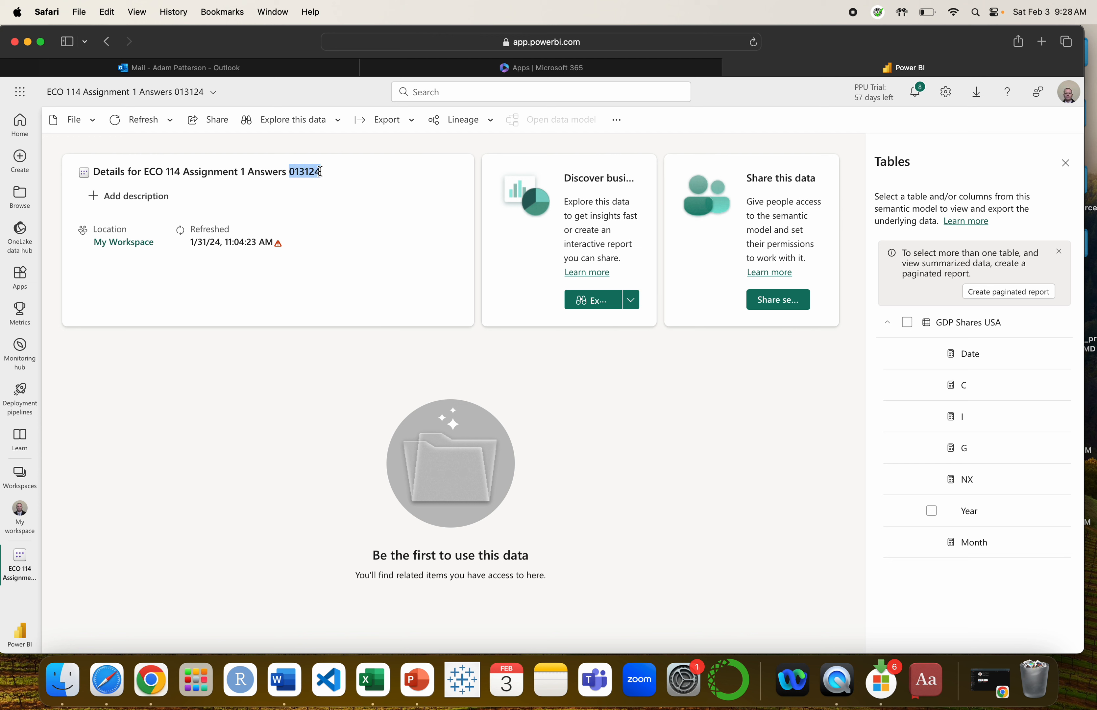
{"action": "left_click", "coordinate": [623, 331]}
{"action": "left_click", "coordinate": [631, 301]}
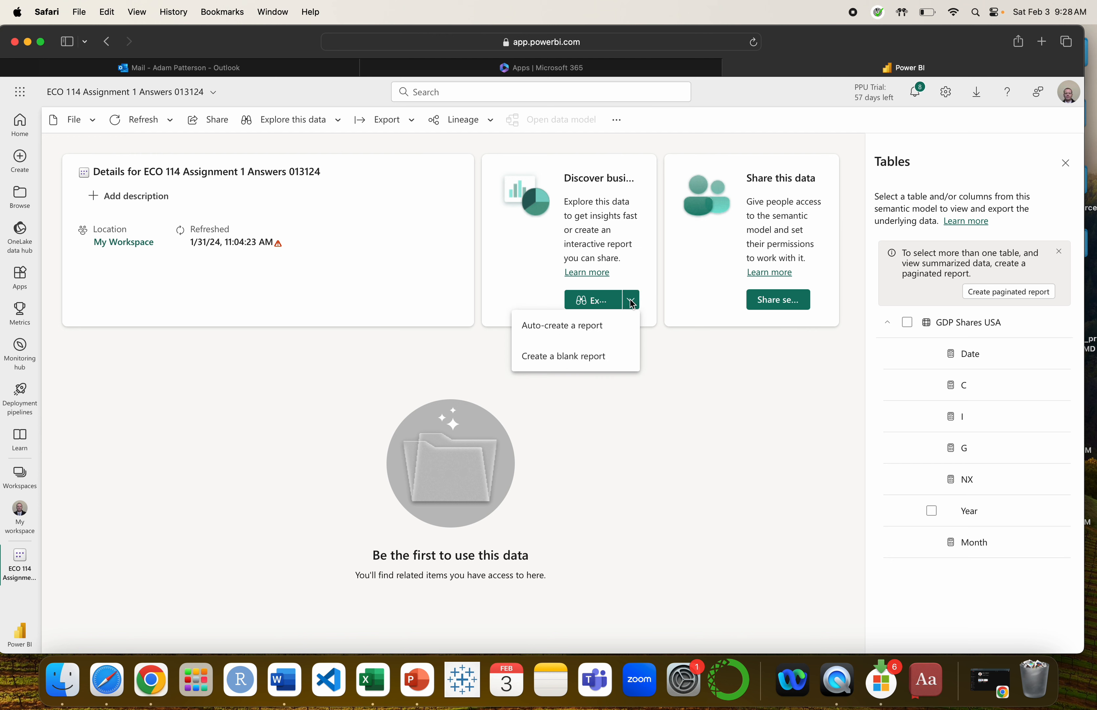
{"action": "left_click", "coordinate": [604, 362]}
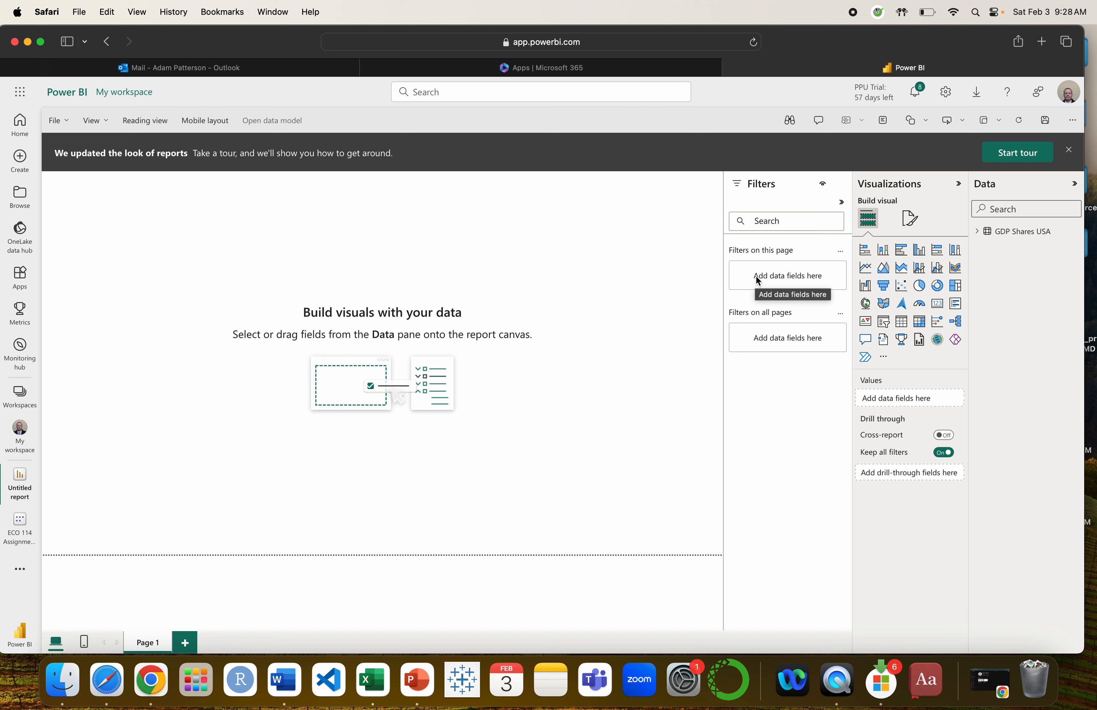
Build a column chart of the sum of C by Month from the GDP Shares USA table and enlarge it.
{"action": "left_click", "coordinate": [980, 232]}
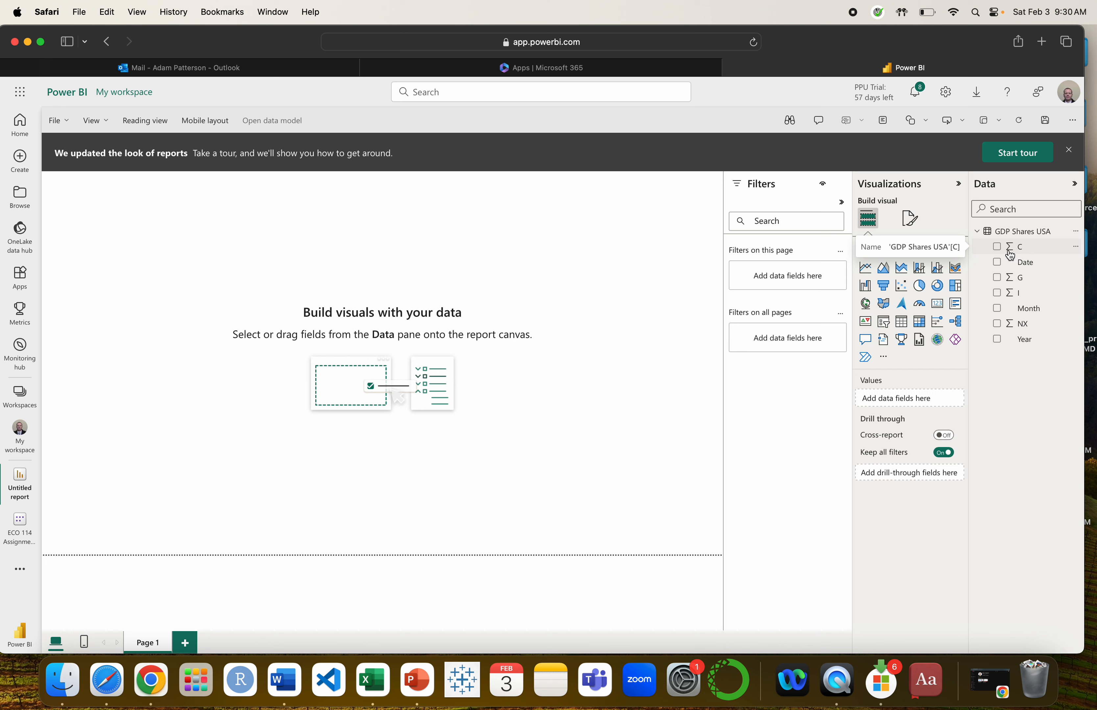
{"action": "left_click", "coordinate": [997, 249]}
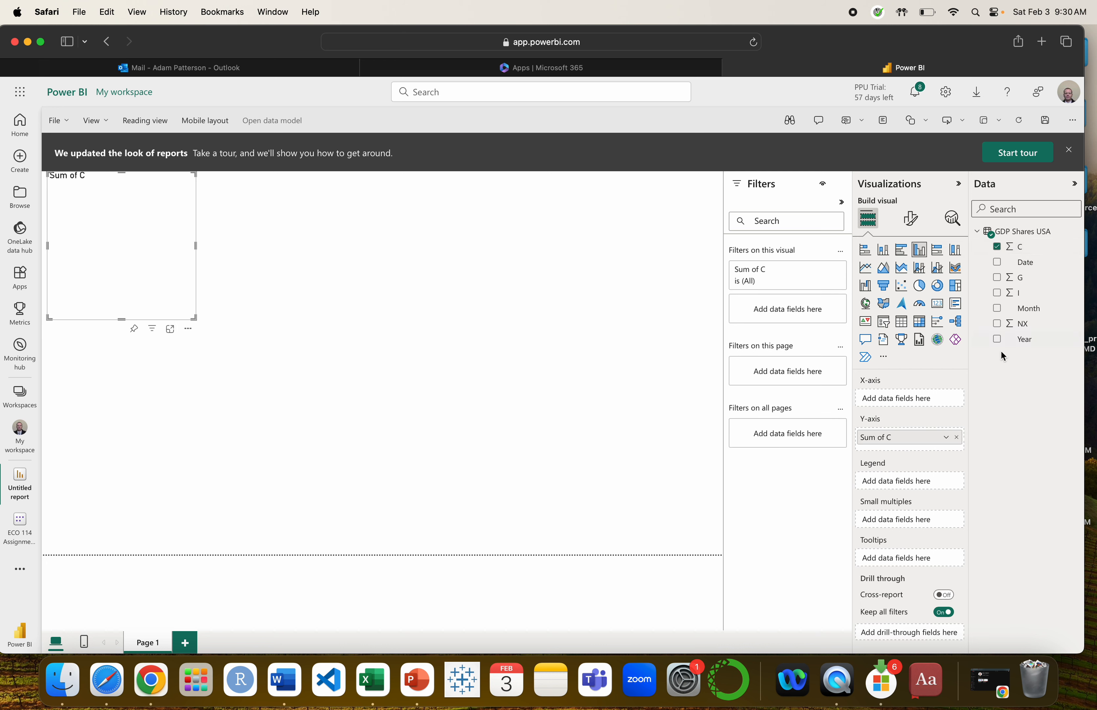
{"action": "left_click", "coordinate": [997, 309]}
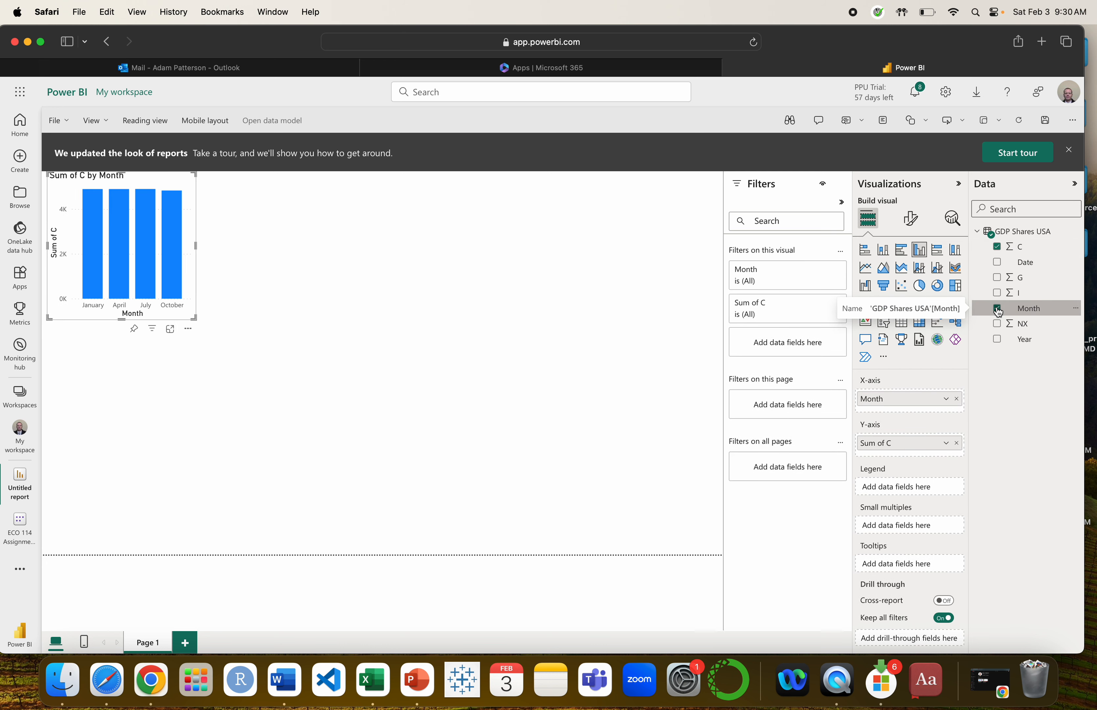
{"action": "left_click_drag", "start_coordinate": [195, 319], "coordinate": [282, 444]}
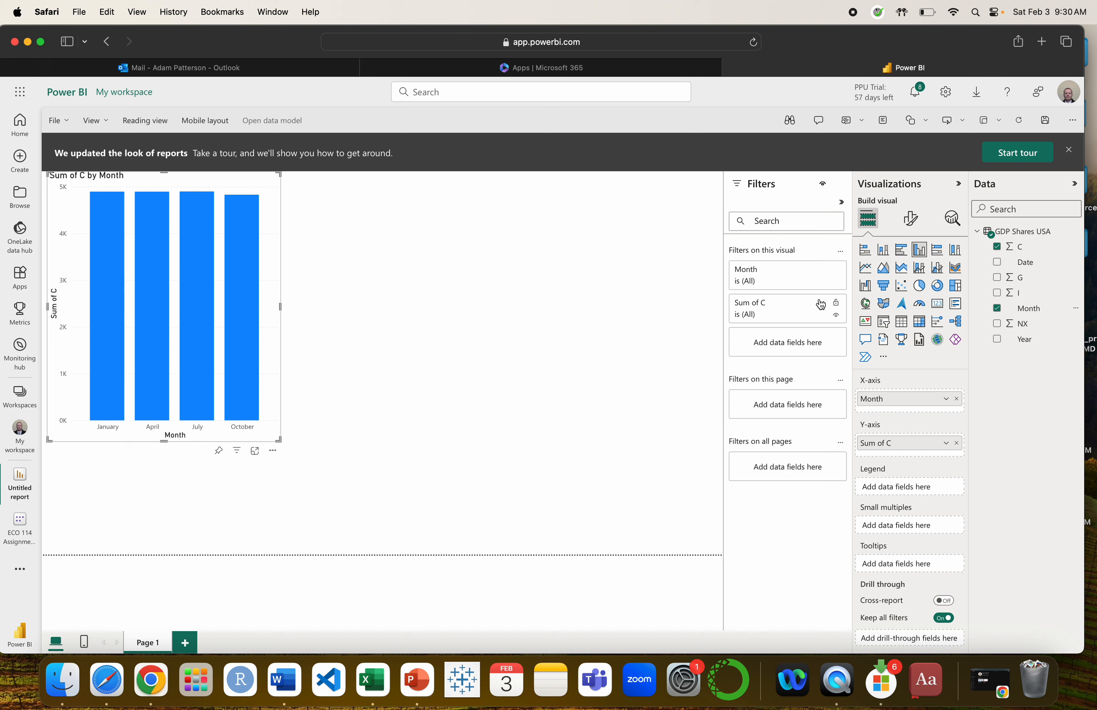
Convert the chart to a stacked bar chart, enlarge it further, and highlight individual month bars.
{"action": "left_click", "coordinate": [866, 253]}
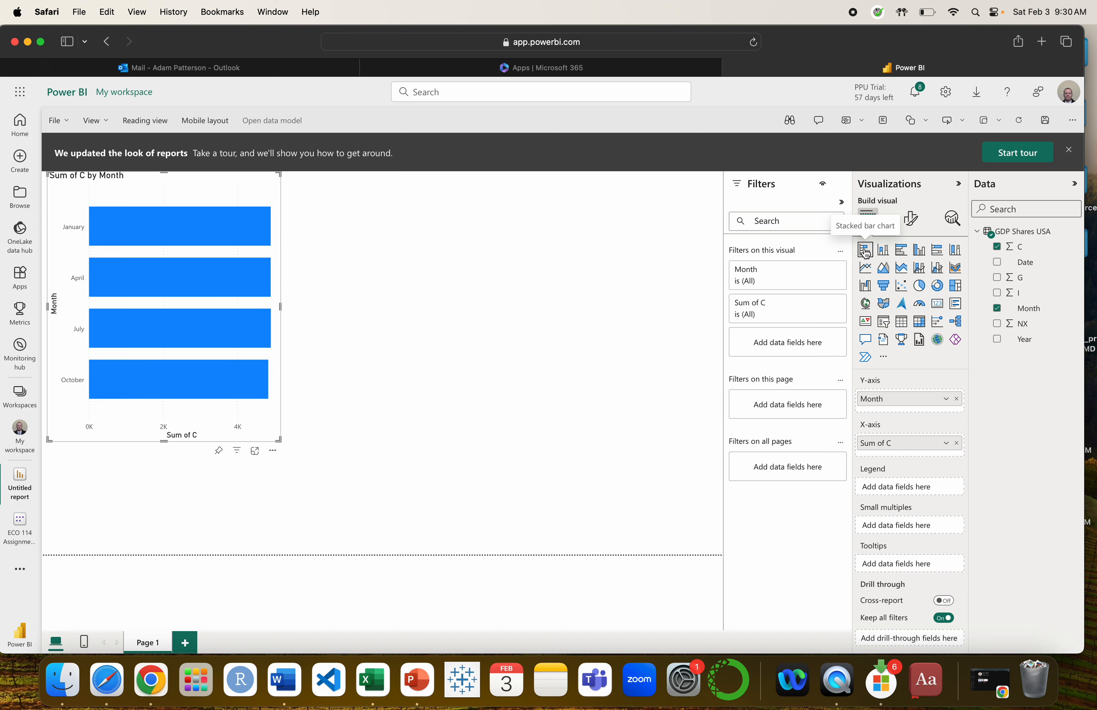
{"action": "left_click_drag", "start_coordinate": [278, 441], "coordinate": [347, 500]}
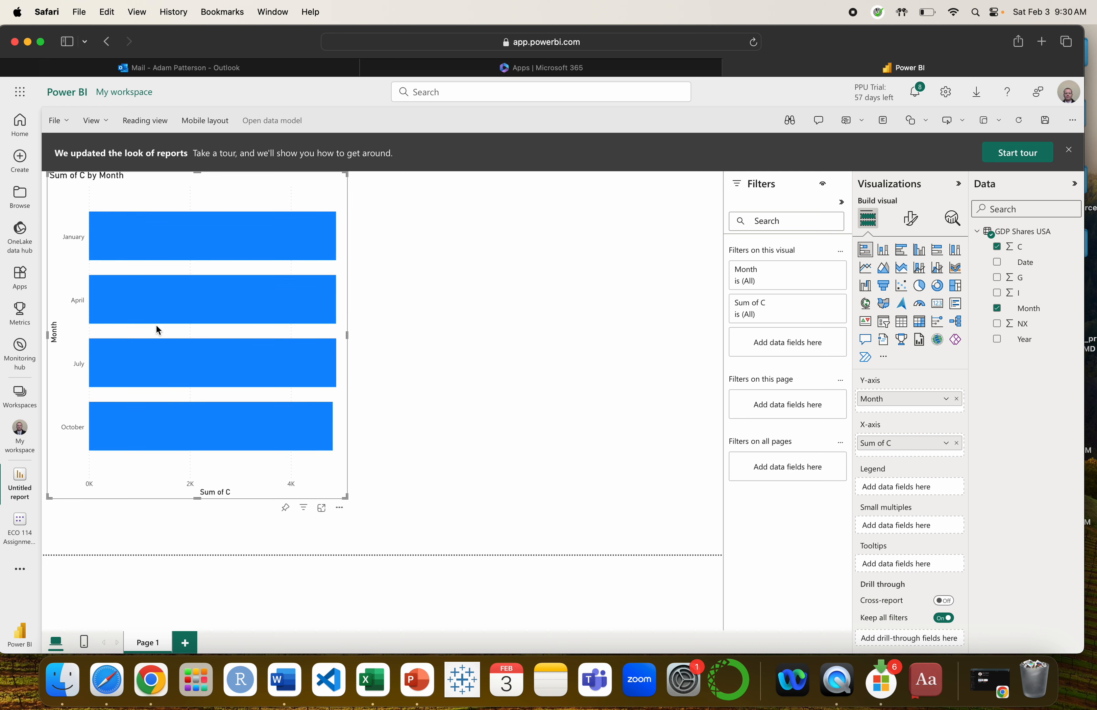
{"action": "left_click", "coordinate": [149, 240]}
{"action": "left_click", "coordinate": [196, 309]}
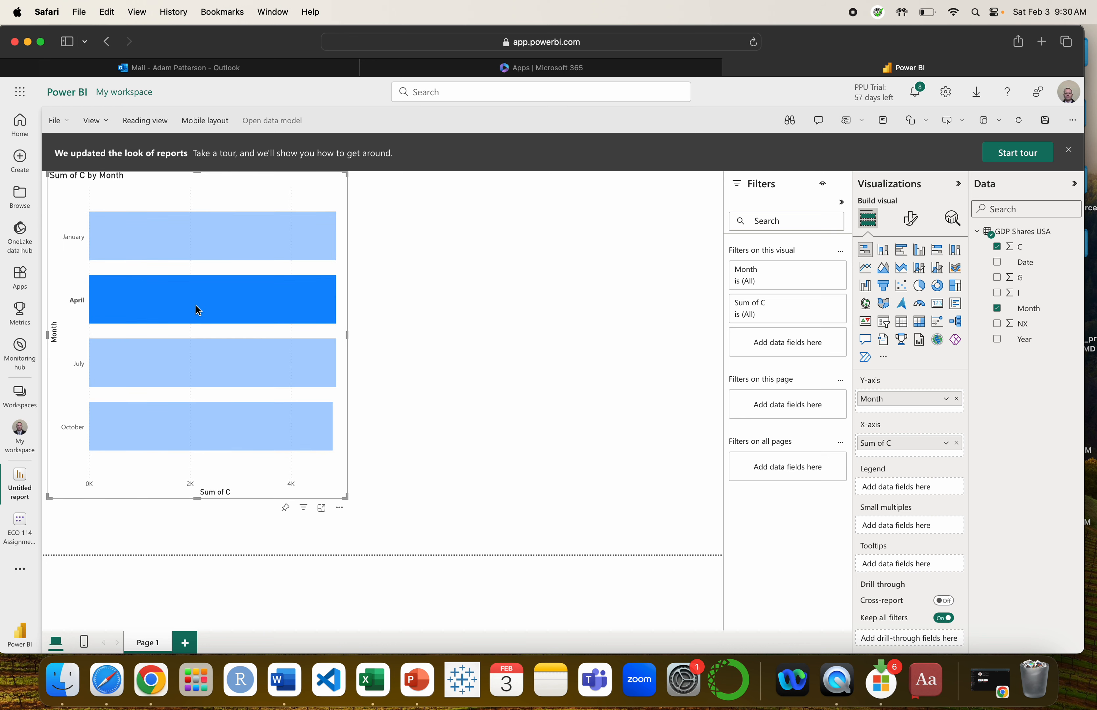
{"action": "left_click", "coordinate": [214, 239]}
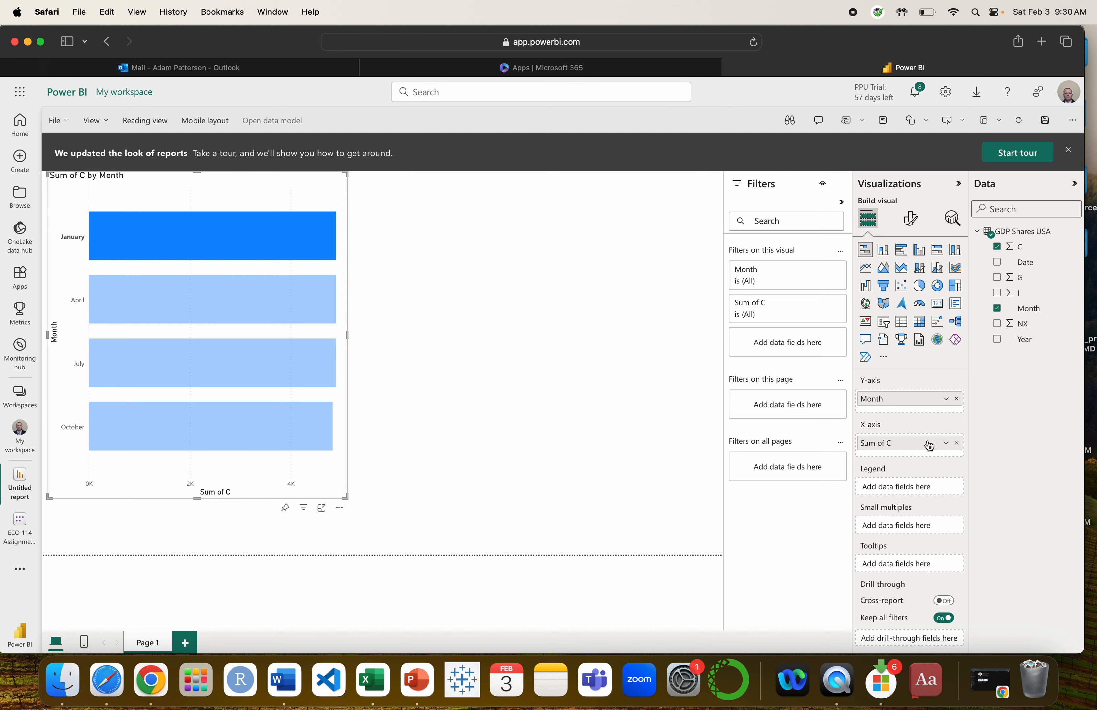
Change the aggregation of C on the bar chart's X-axis to Average.
{"action": "left_click", "coordinate": [946, 443]}
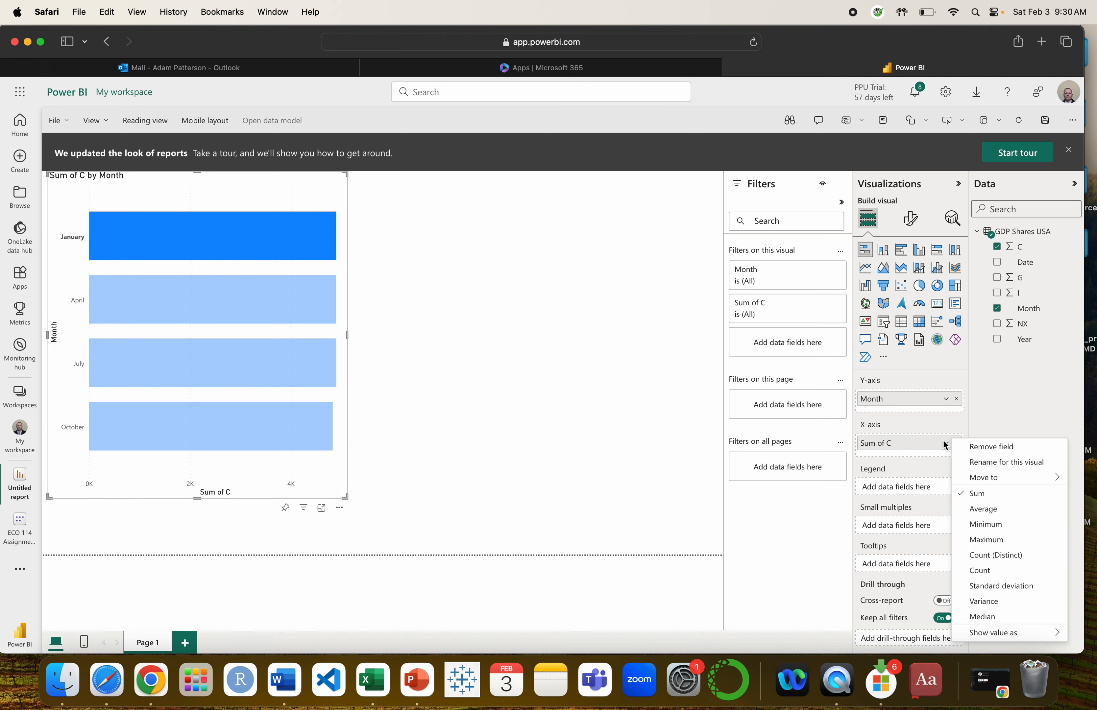
{"action": "left_click", "coordinate": [1007, 512]}
{"action": "left_click", "coordinate": [437, 393]}
Highlight the January, April, July and October bars one at a time to compare average C across months.
{"action": "left_click", "coordinate": [203, 344]}
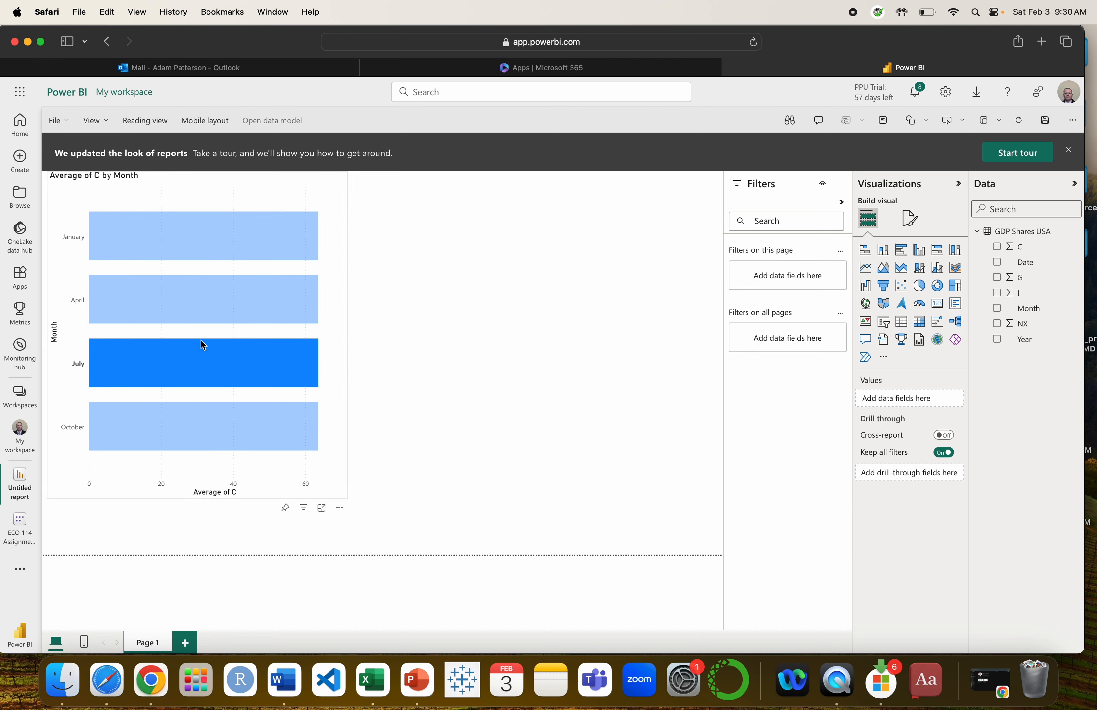
{"action": "left_click", "coordinate": [234, 422]}
{"action": "left_click", "coordinate": [208, 304]}
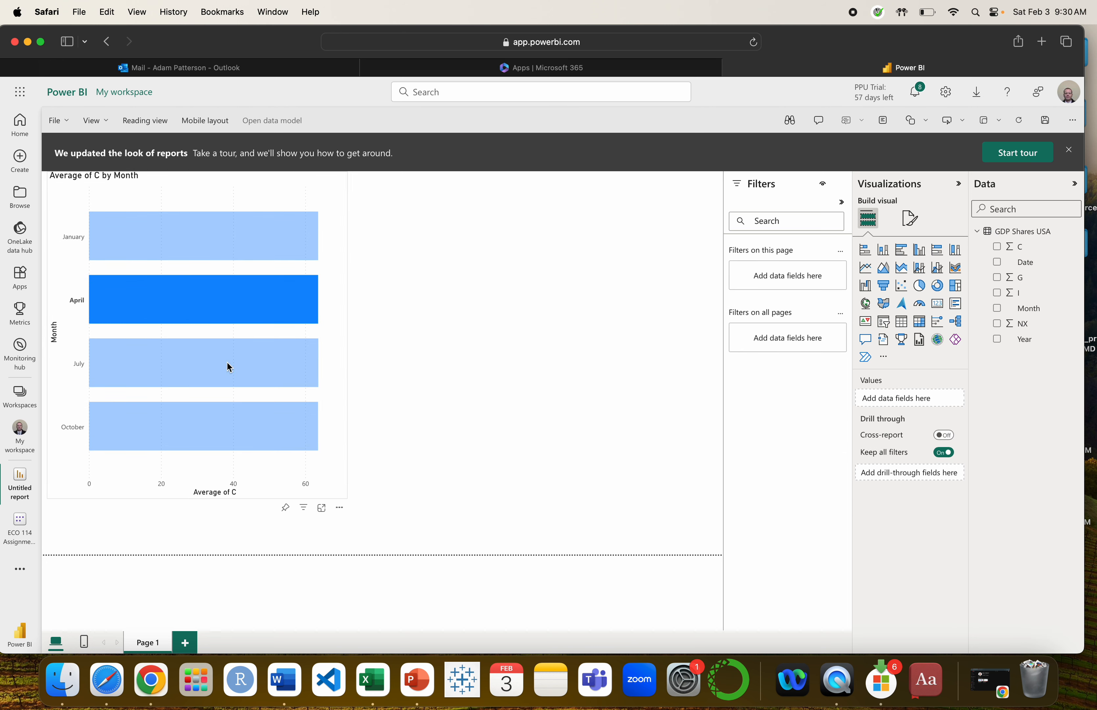
{"action": "left_click", "coordinate": [232, 375]}
{"action": "left_click", "coordinate": [176, 228]}
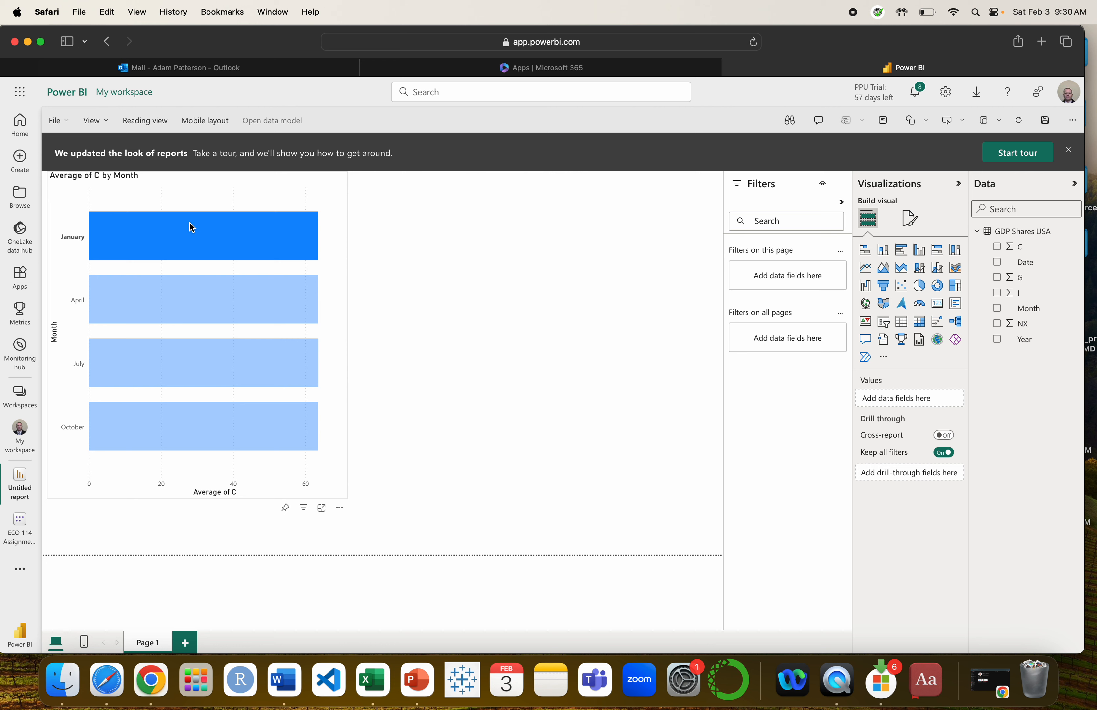
{"action": "mouse_move", "coordinate": [190, 225]}
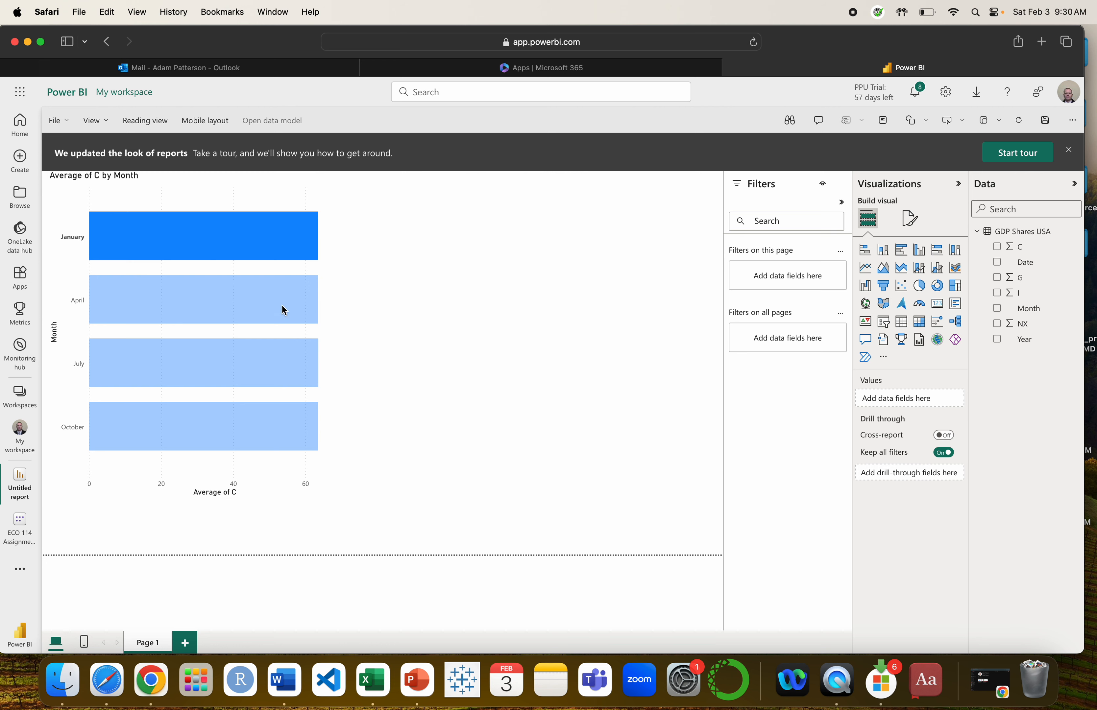
{"action": "left_click", "coordinate": [227, 298]}
{"action": "left_click", "coordinate": [243, 376]}
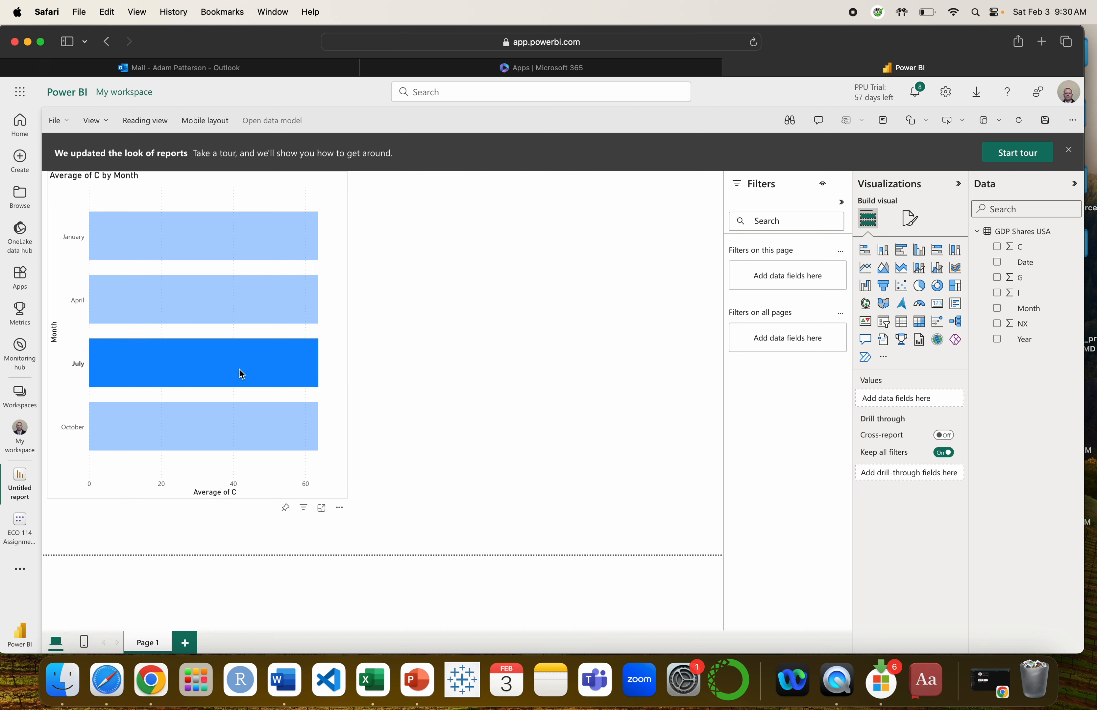
{"action": "left_click", "coordinate": [243, 252]}
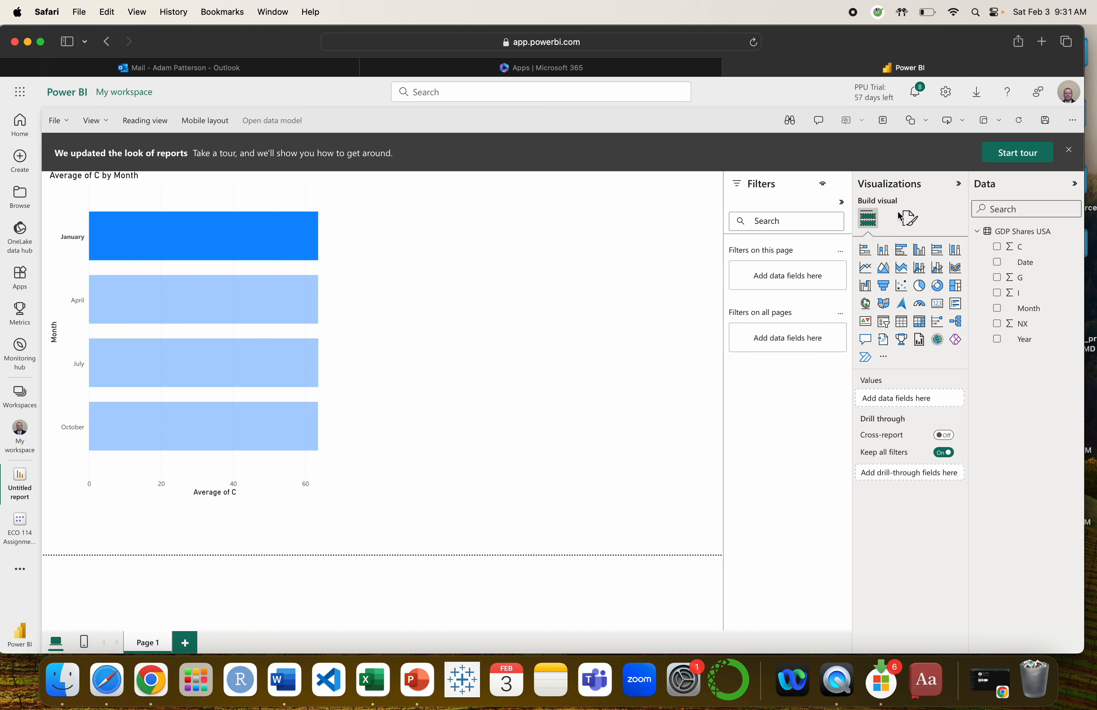
Center the title of the Average of C by Month bar chart horizontally.
{"action": "left_click", "coordinate": [911, 216]}
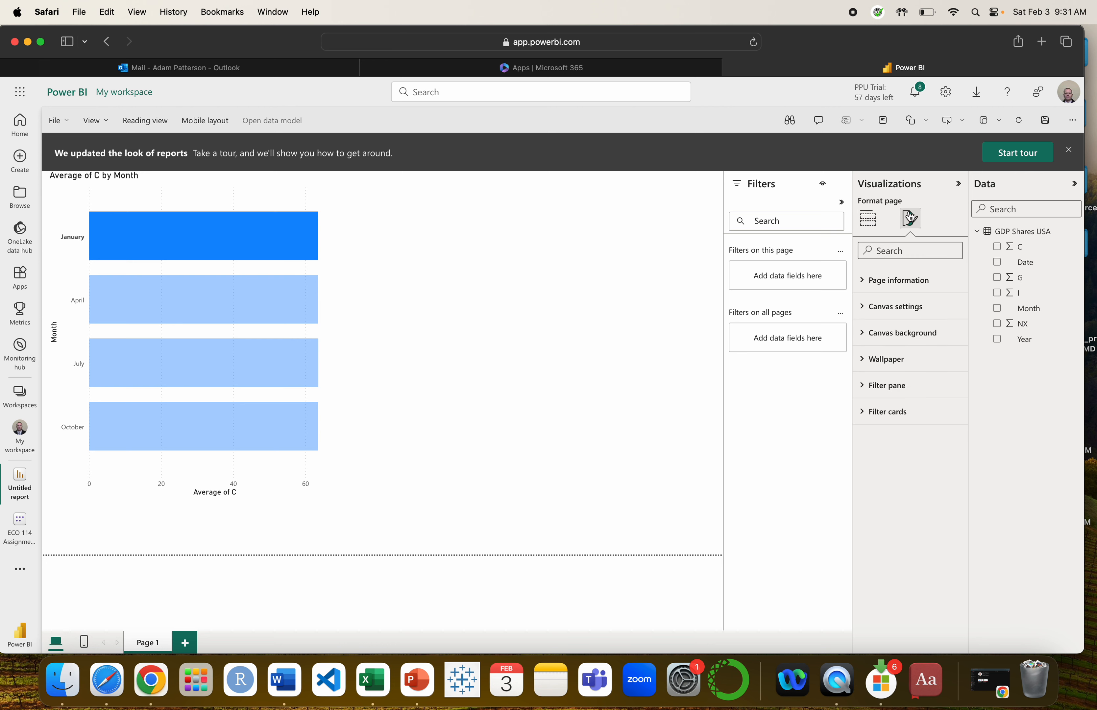
{"action": "left_click", "coordinate": [866, 286]}
{"action": "left_click", "coordinate": [866, 286]}
{"action": "left_click", "coordinate": [231, 302]}
{"action": "left_click", "coordinate": [308, 272]}
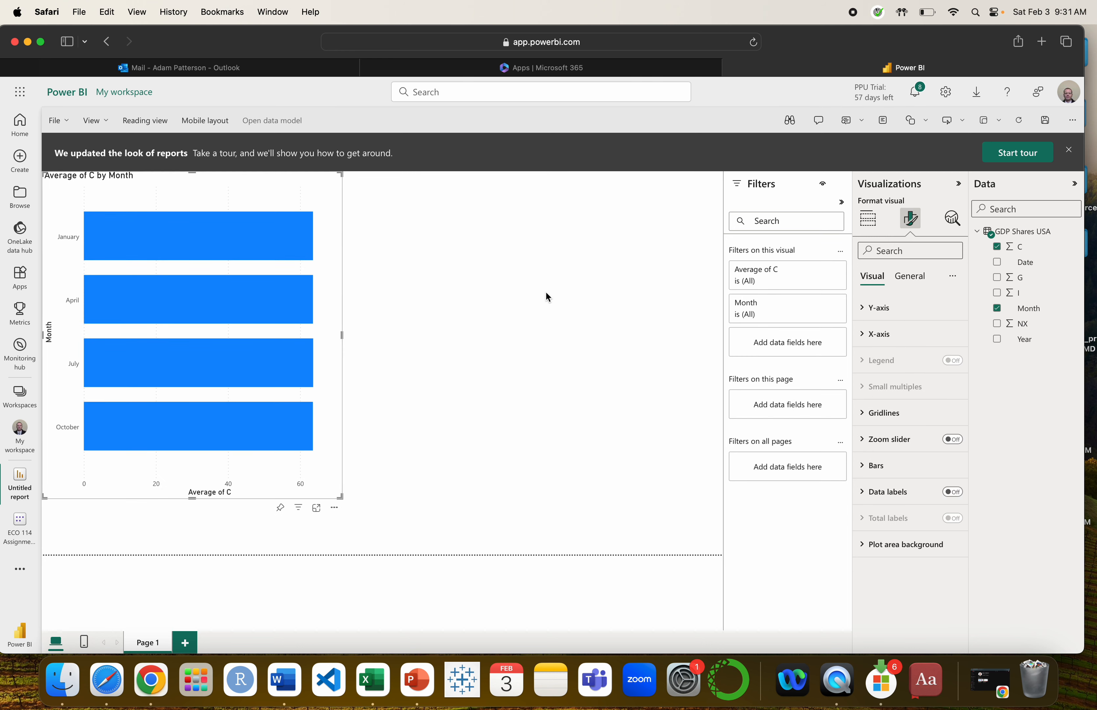
{"action": "left_click", "coordinate": [868, 308]}
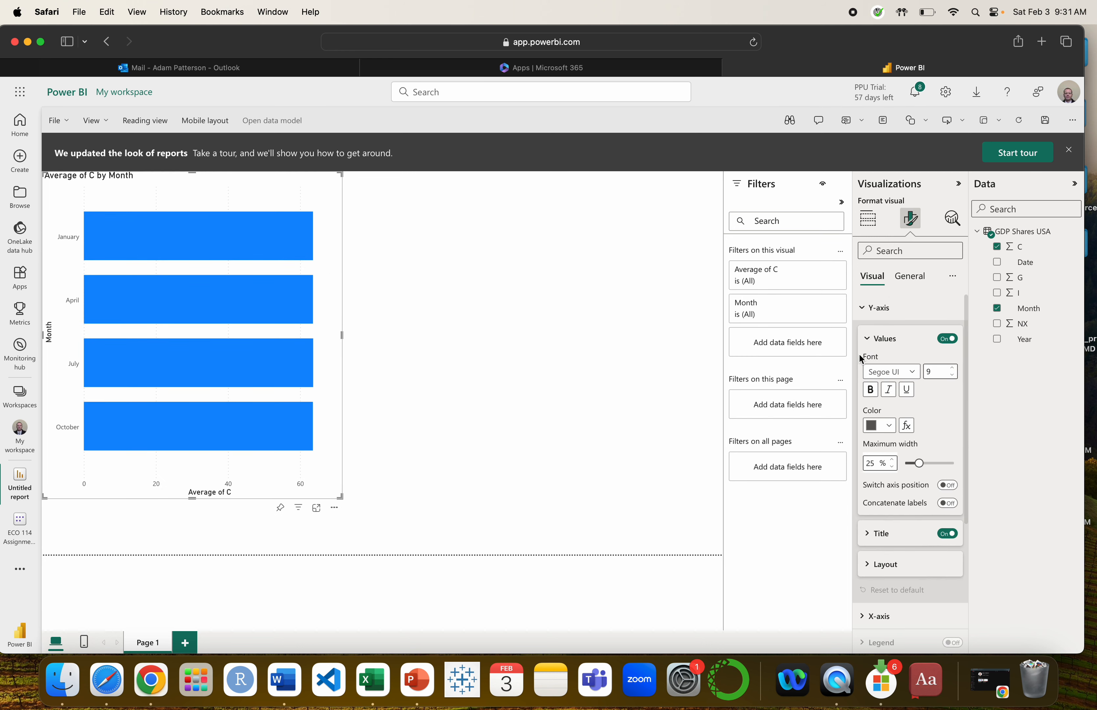
{"action": "left_click", "coordinate": [864, 309]}
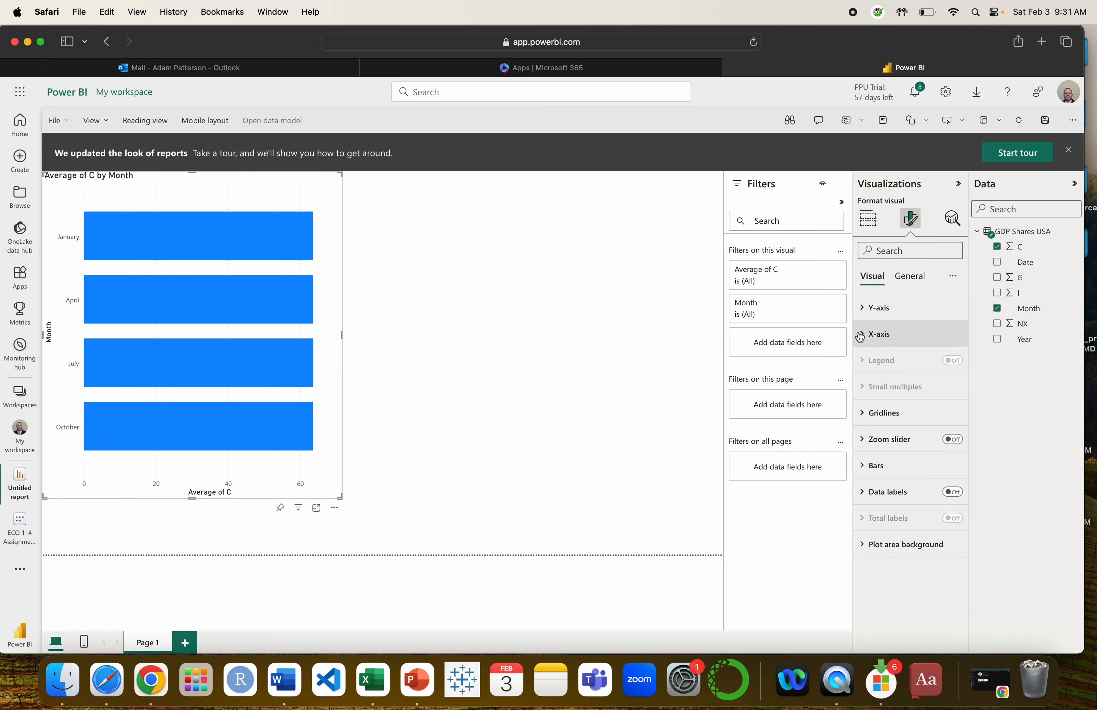
{"action": "left_click", "coordinate": [911, 275]}
{"action": "left_click", "coordinate": [860, 340]}
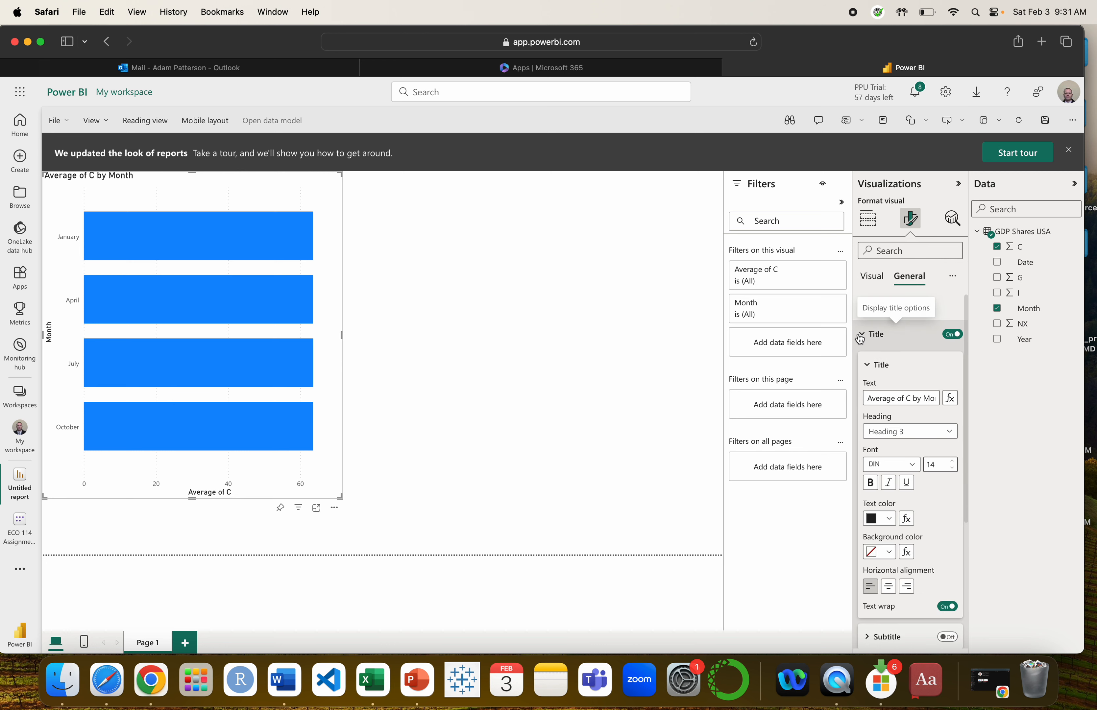
{"action": "scroll", "coordinate": [891, 396], "scroll_direction": "down", "scroll_amount": 3}
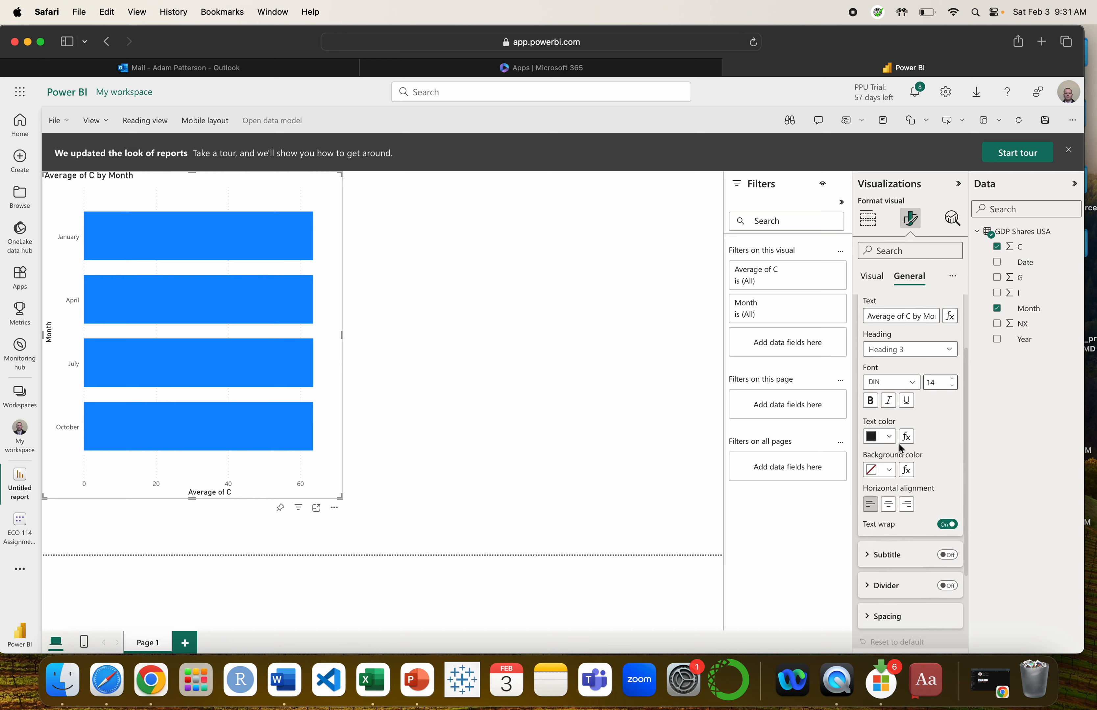
{"action": "left_click", "coordinate": [889, 505]}
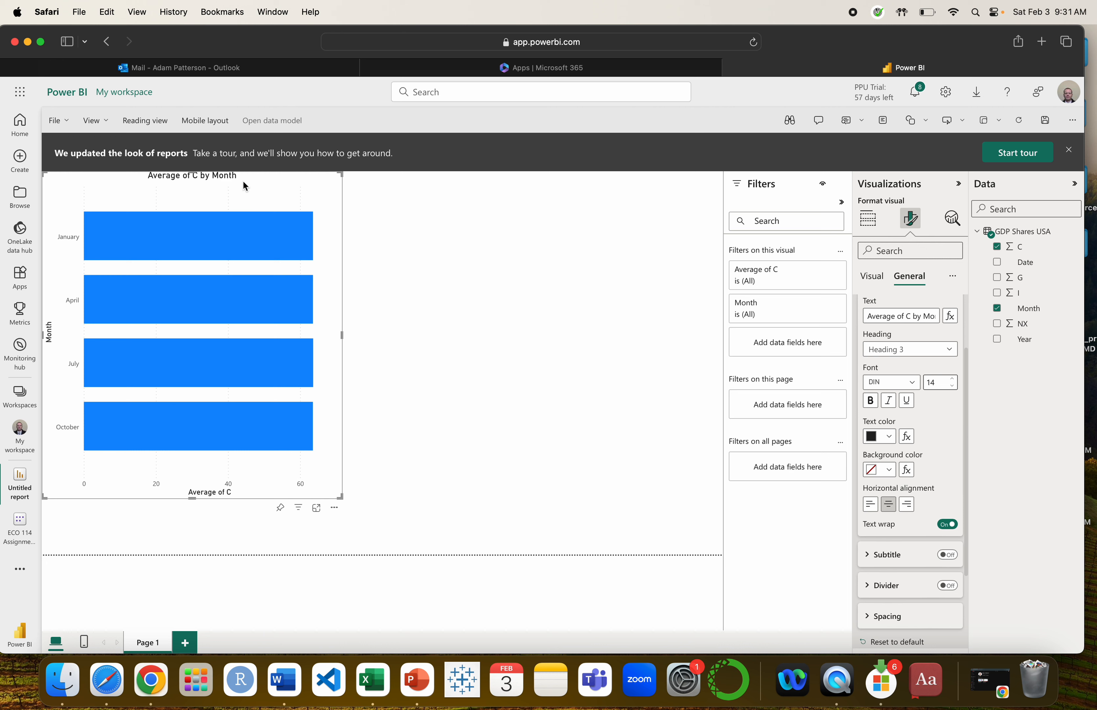
Set the bar chart title's font size to 17, return to the visual-building options and deselect the chart.
{"action": "scroll", "coordinate": [945, 435], "scroll_direction": "up", "scroll_amount": 1}
{"action": "scroll", "coordinate": [944, 436], "scroll_direction": "up", "scroll_amount": 1}
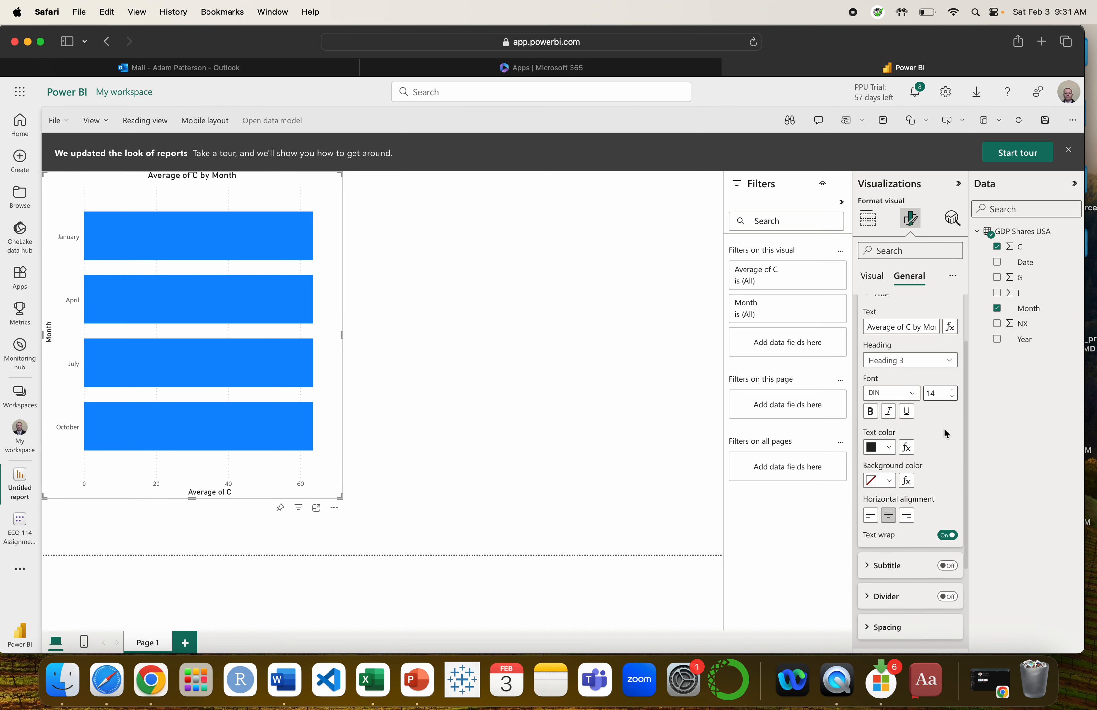
{"action": "left_click", "coordinate": [952, 391]}
{"action": "left_click", "coordinate": [951, 390]}
{"action": "left_click", "coordinate": [952, 391]}
{"action": "left_click", "coordinate": [952, 391]}
{"action": "left_click", "coordinate": [952, 390]}
{"action": "left_click", "coordinate": [952, 391]}
{"action": "left_click", "coordinate": [952, 390]}
{"action": "left_click", "coordinate": [952, 390]}
{"action": "left_click", "coordinate": [952, 390]}
{"action": "left_click", "coordinate": [952, 391]}
{"action": "left_click", "coordinate": [952, 390]}
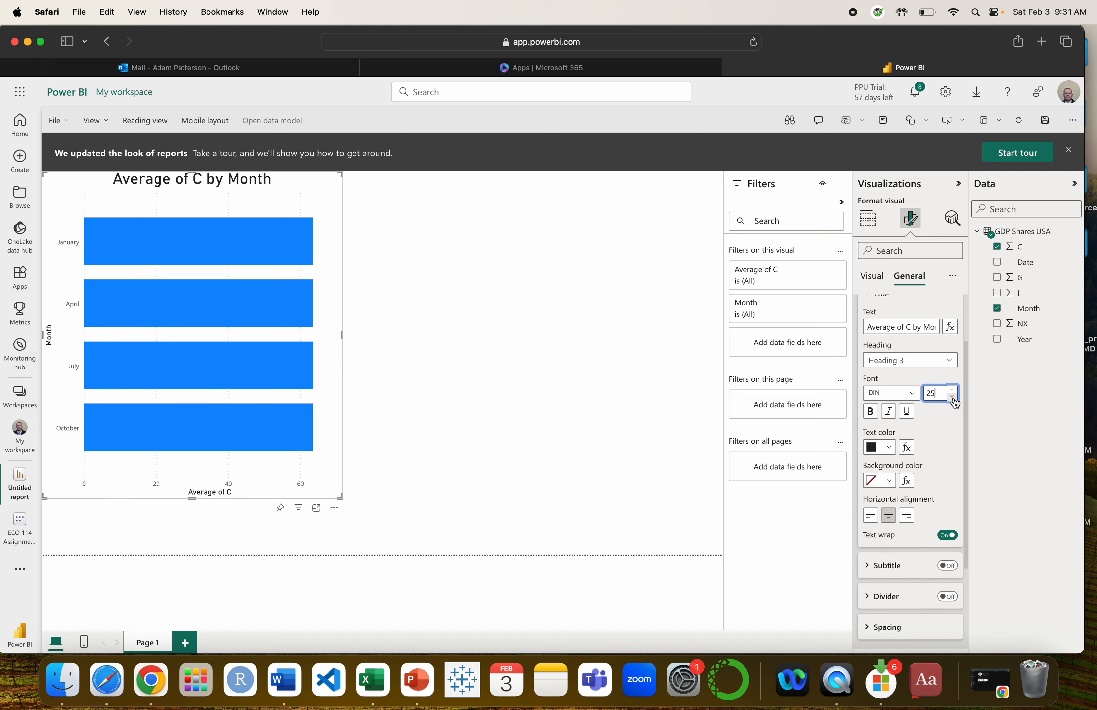
{"action": "left_click", "coordinate": [953, 397]}
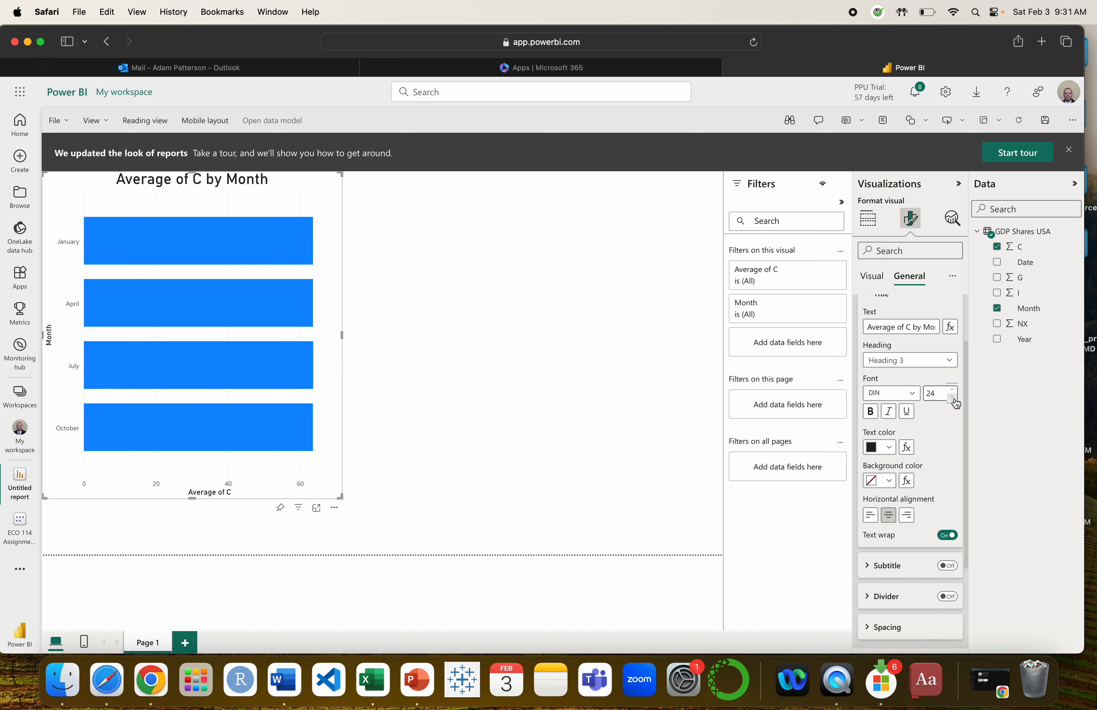
{"action": "left_click", "coordinate": [954, 397]}
{"action": "left_click", "coordinate": [953, 398]}
{"action": "left_click", "coordinate": [953, 398]}
{"action": "left_click", "coordinate": [953, 398]}
{"action": "left_click", "coordinate": [953, 397]}
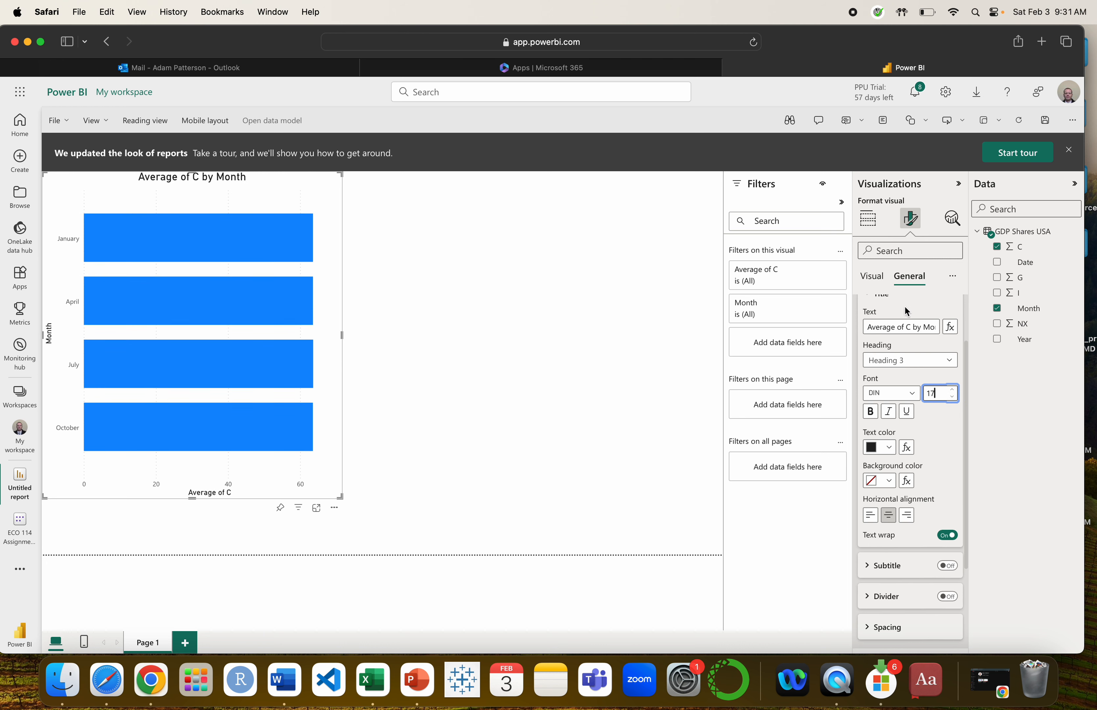
{"action": "scroll", "coordinate": [912, 339], "scroll_direction": "up", "scroll_amount": 3}
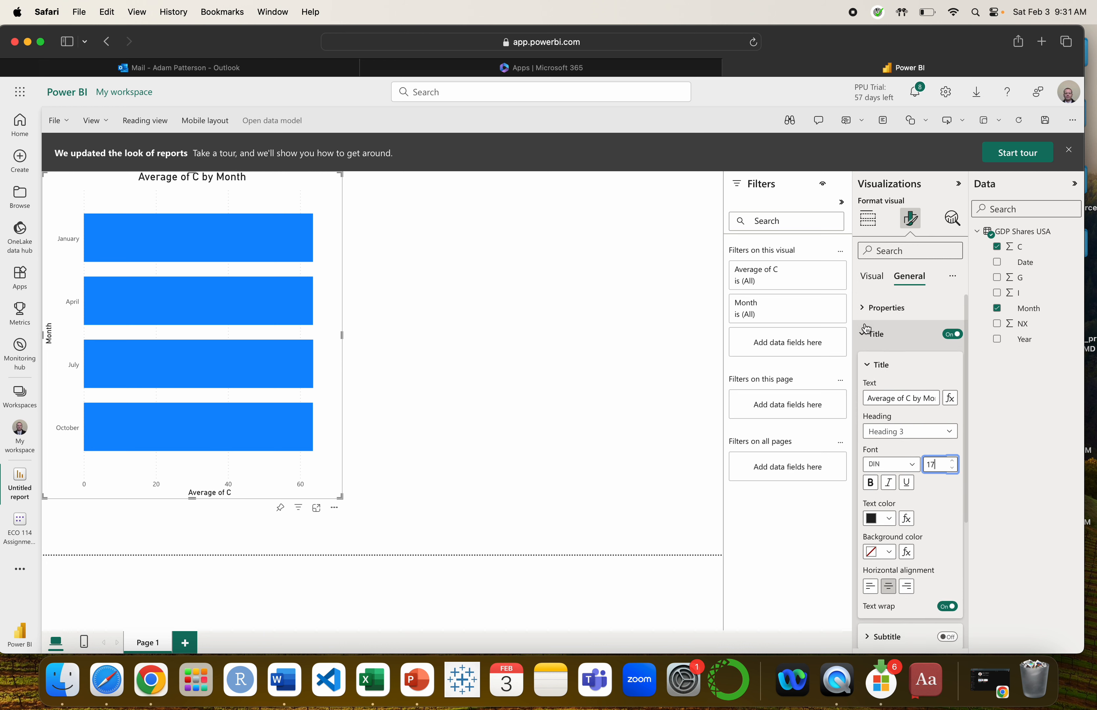
{"action": "left_click", "coordinate": [866, 334]}
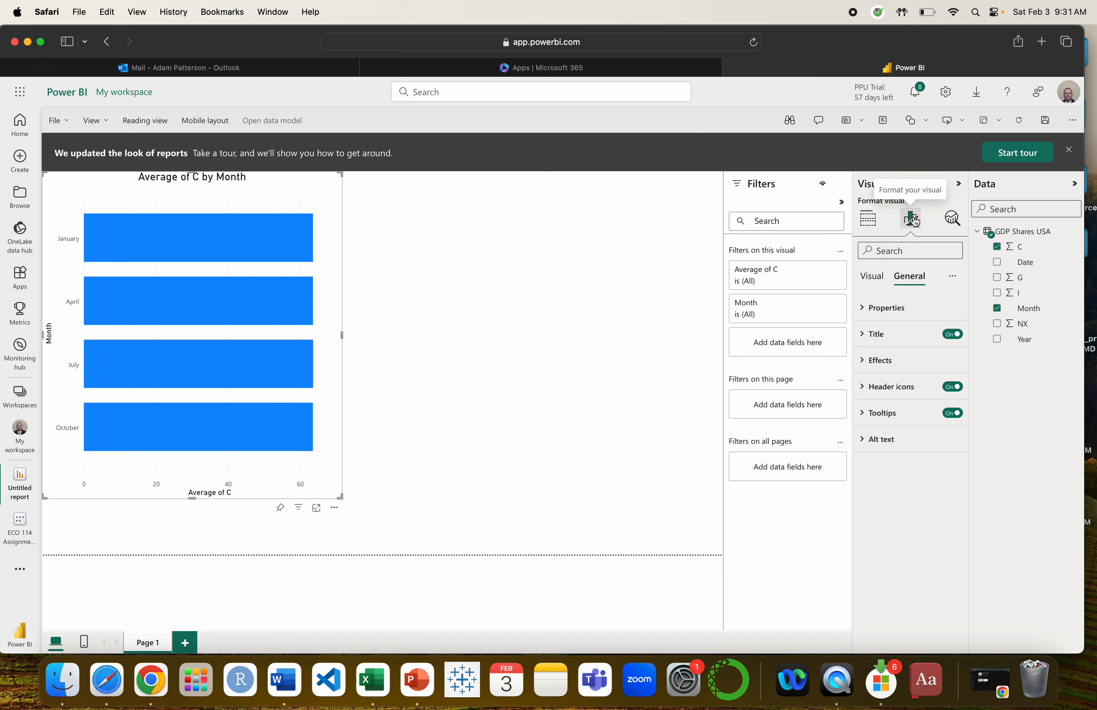
{"action": "left_click", "coordinate": [868, 218]}
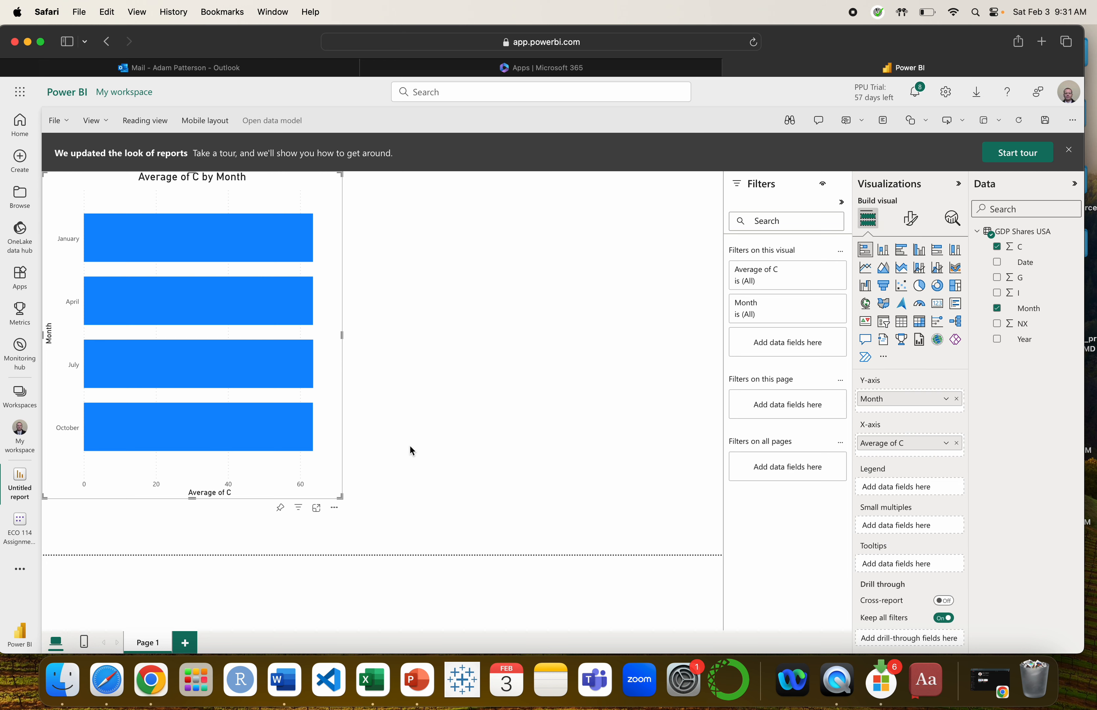
{"action": "left_click", "coordinate": [386, 212]}
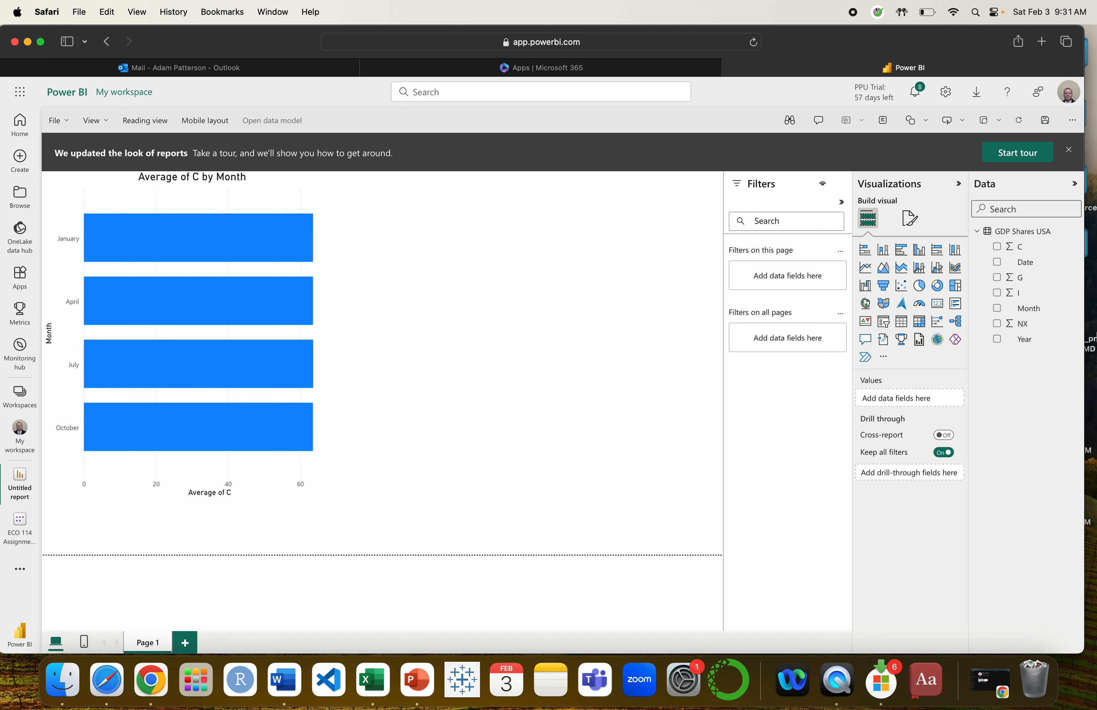
Add a clustered column chart of the sum of NX by Year and enlarge it to fill the space beside the bar chart.
{"action": "left_click", "coordinate": [996, 324]}
{"action": "left_click", "coordinate": [998, 340]}
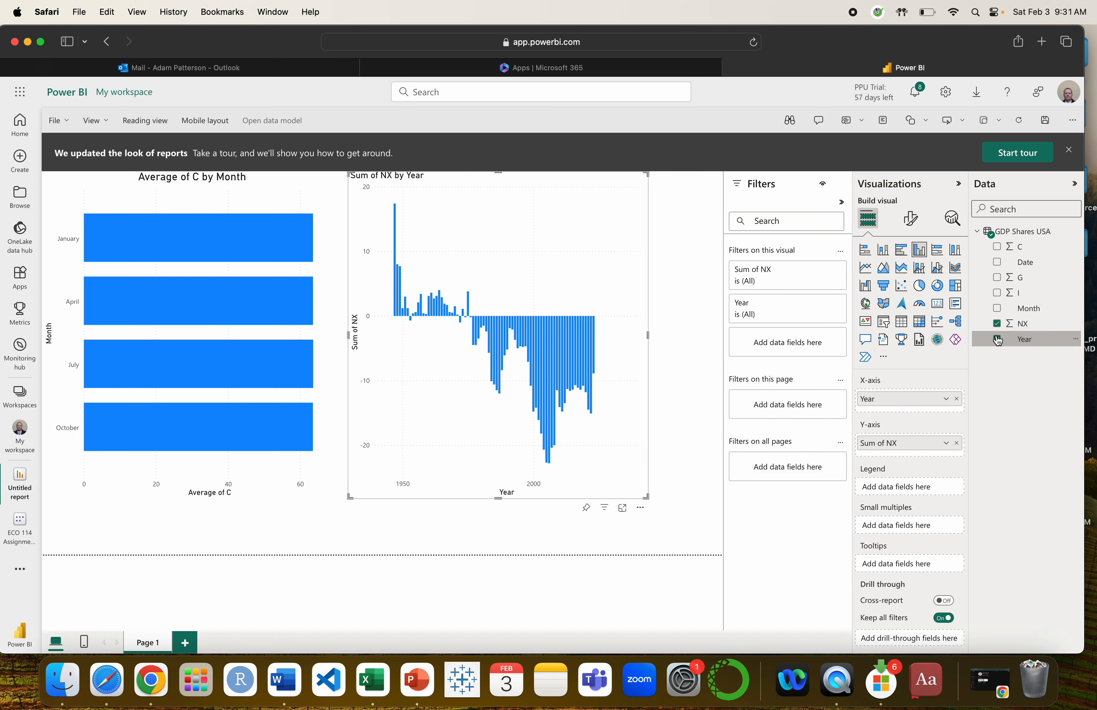
{"action": "left_click", "coordinate": [706, 448]}
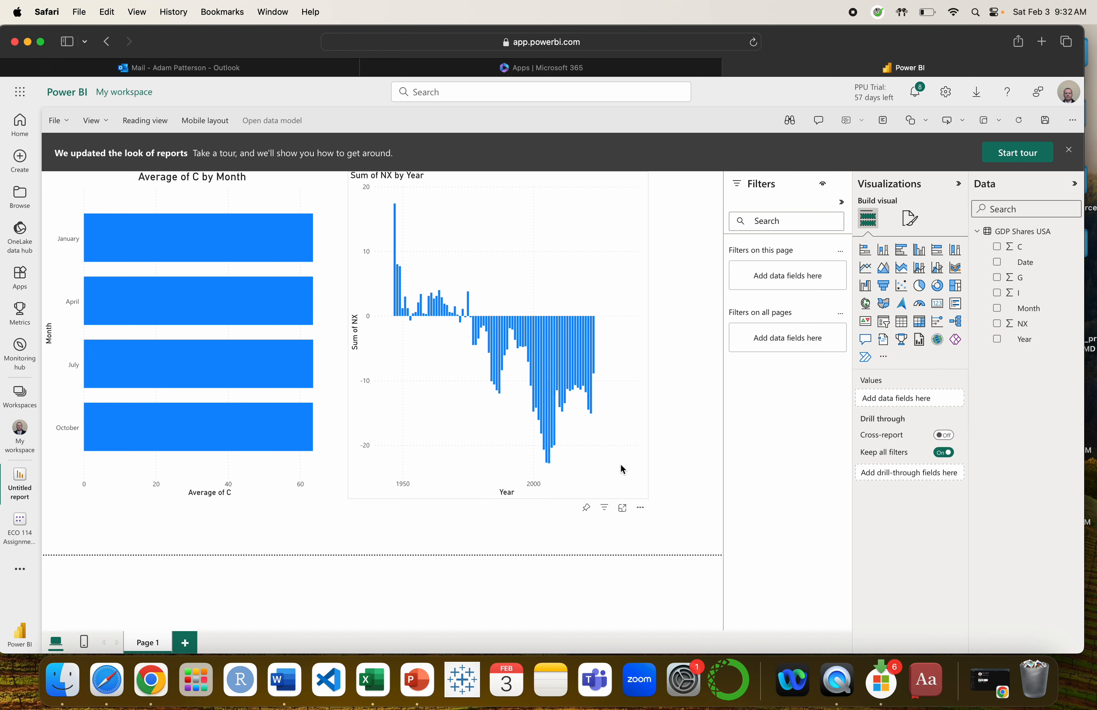
{"action": "left_click", "coordinate": [481, 389]}
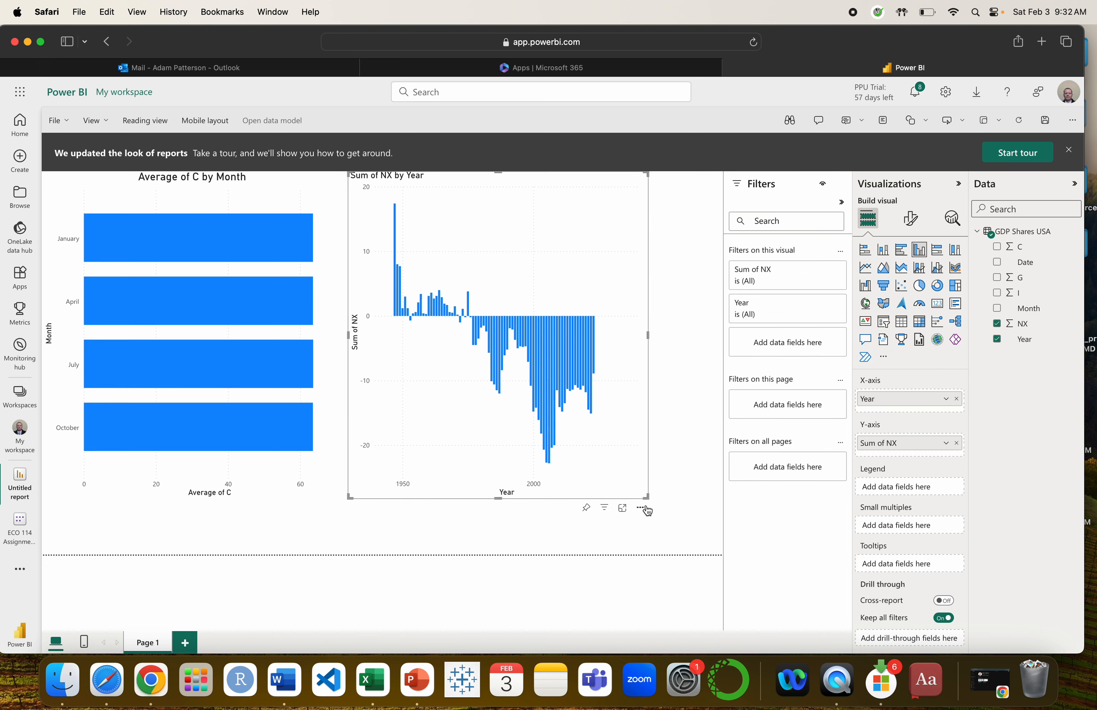
{"action": "left_click_drag", "start_coordinate": [646, 497], "coordinate": [694, 527]}
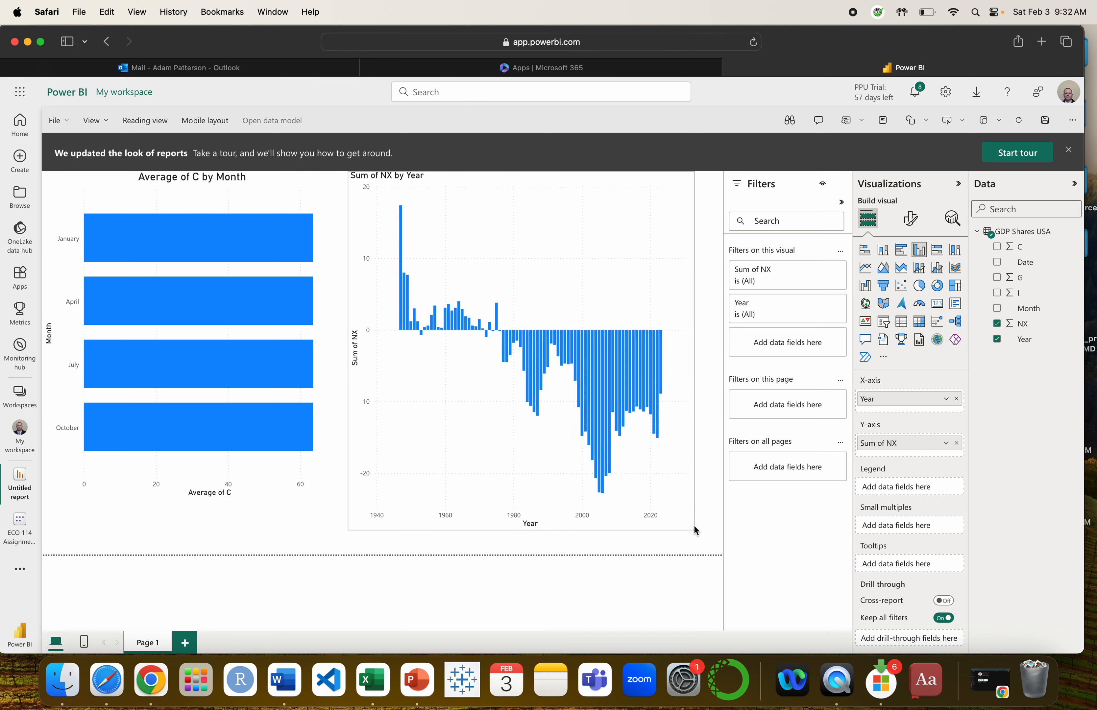
{"action": "left_click", "coordinate": [331, 516]}
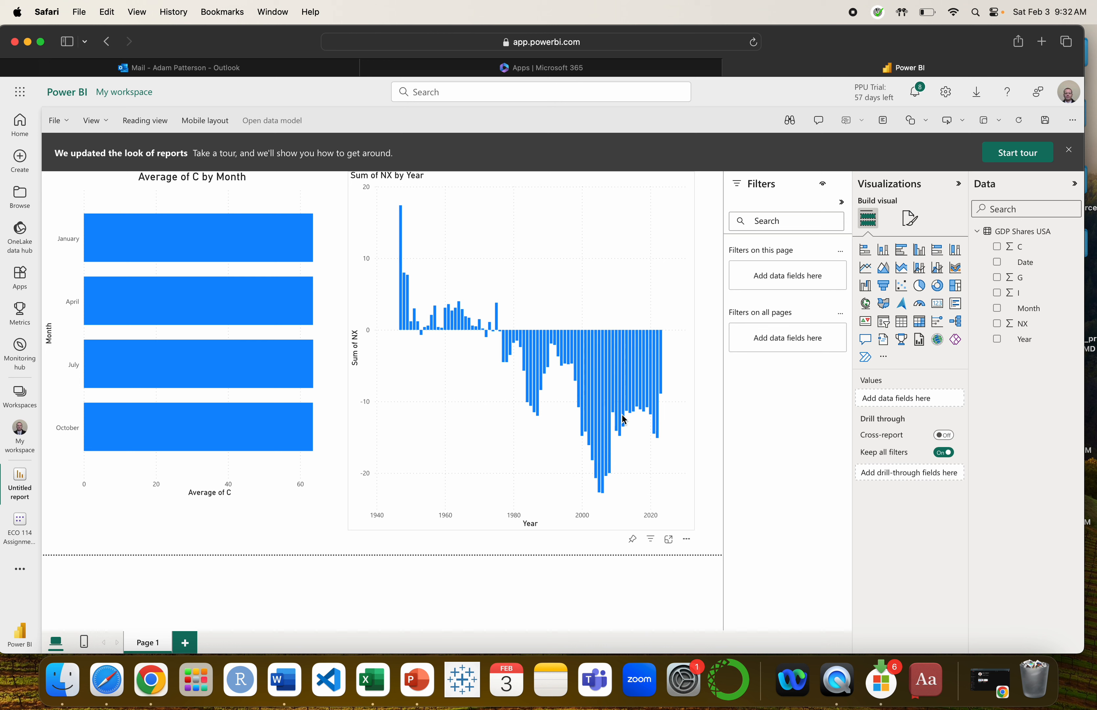
Highlight several individual years in the NX by Year chart to examine how average C by month responds.
{"action": "left_click", "coordinate": [635, 390]}
{"action": "left_click", "coordinate": [662, 372]}
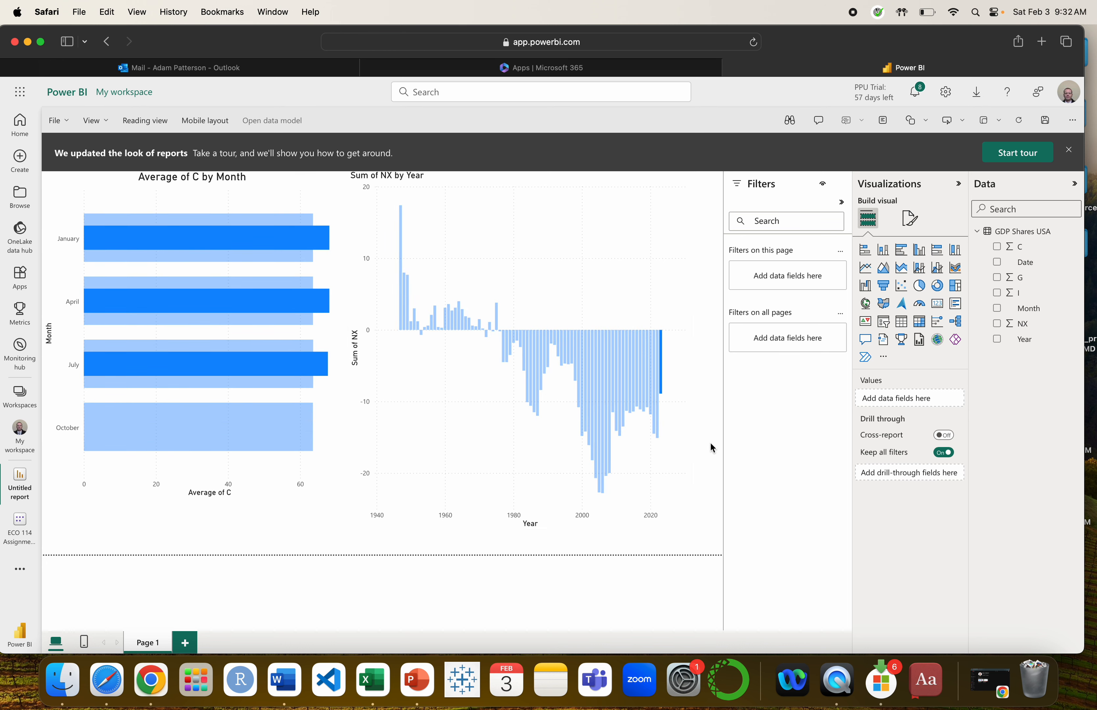
{"action": "left_click", "coordinate": [644, 399]}
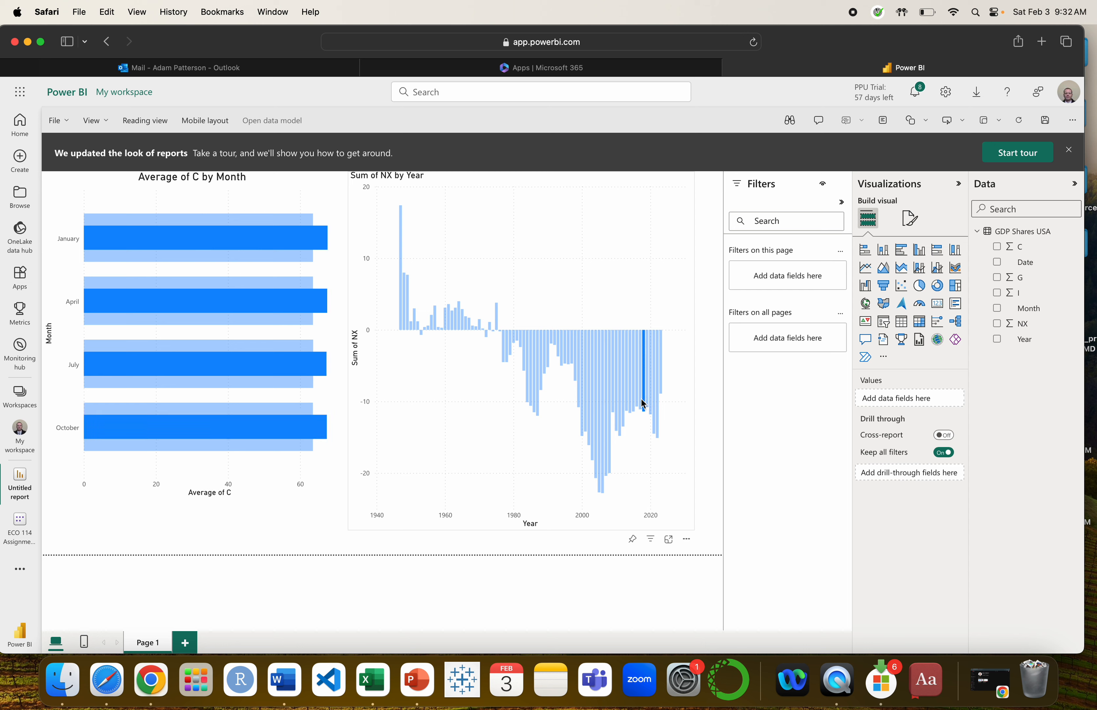
{"action": "left_click", "coordinate": [628, 402]}
{"action": "left_click", "coordinate": [620, 401]}
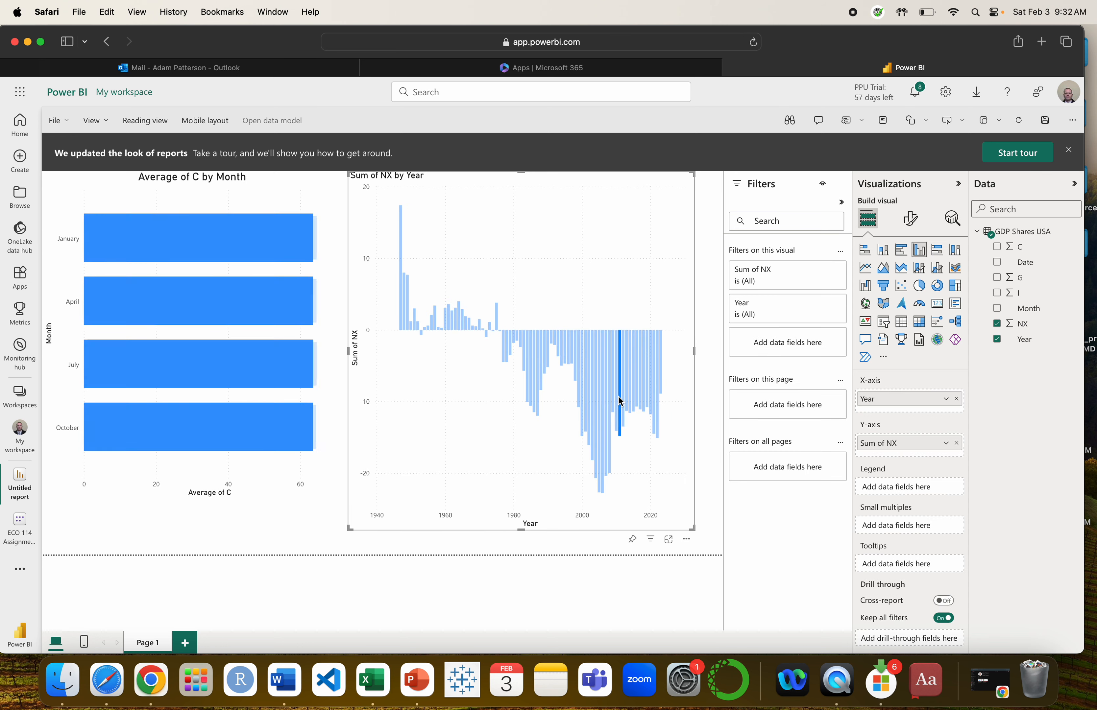
{"action": "left_click", "coordinate": [579, 370]}
{"action": "left_click", "coordinate": [386, 579]}
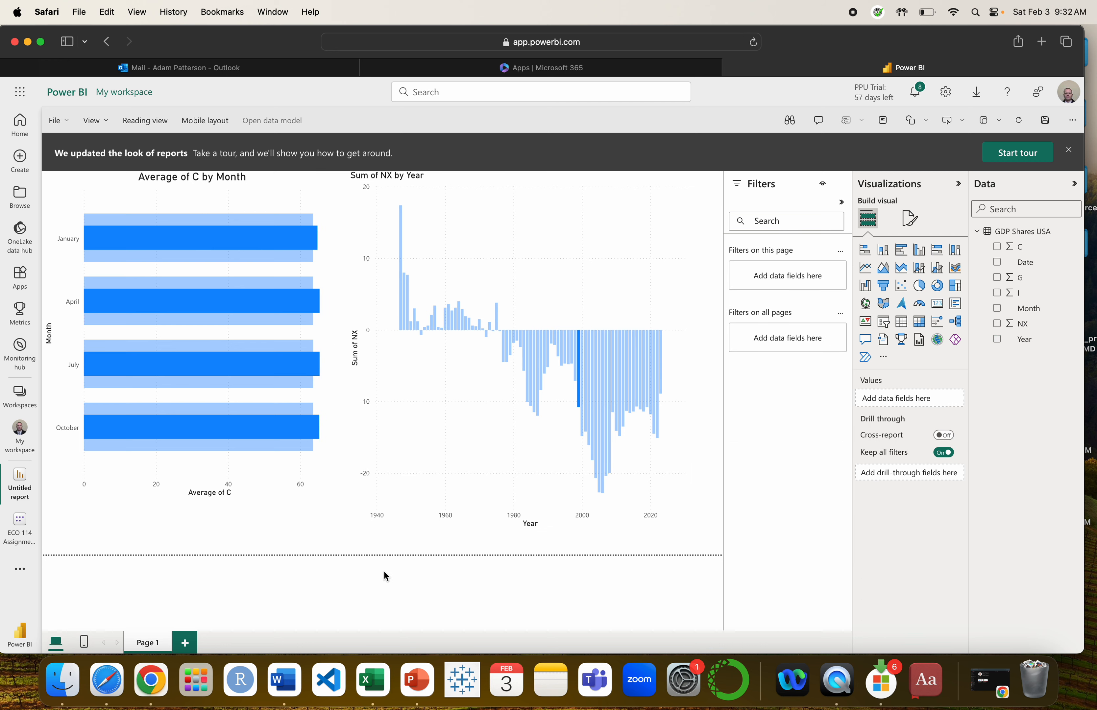
Change the aggregation of C on the bar chart's X-axis to Sum.
{"action": "left_click", "coordinate": [264, 203]}
{"action": "left_click", "coordinate": [247, 227]}
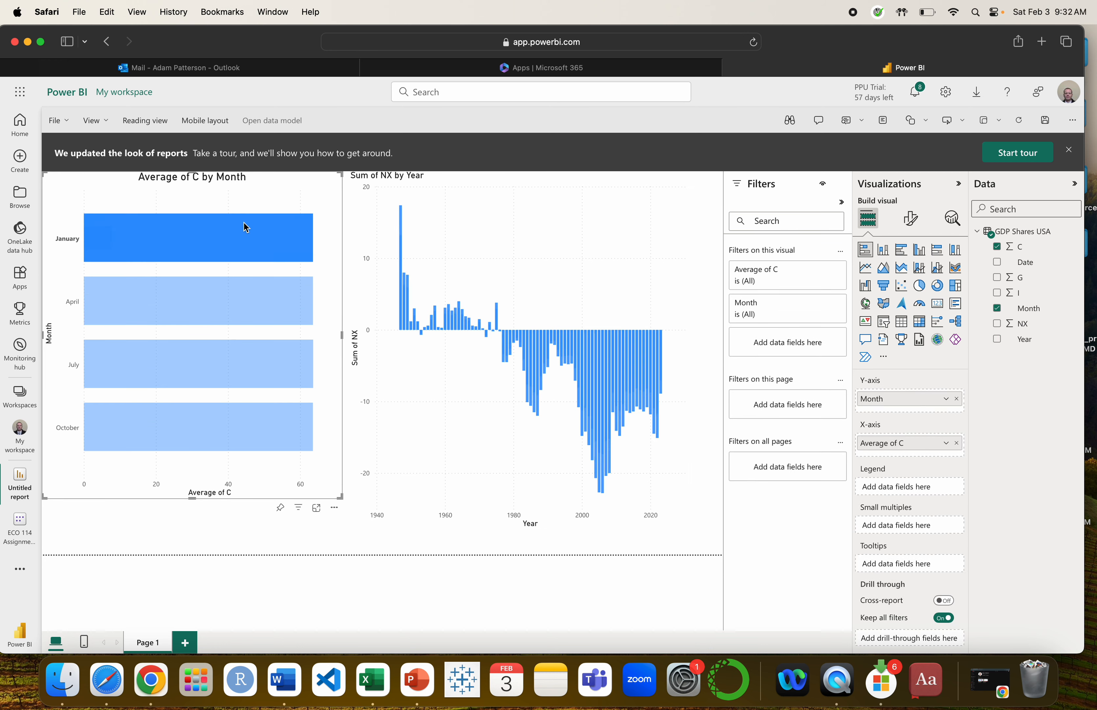
{"action": "left_click", "coordinate": [946, 444]}
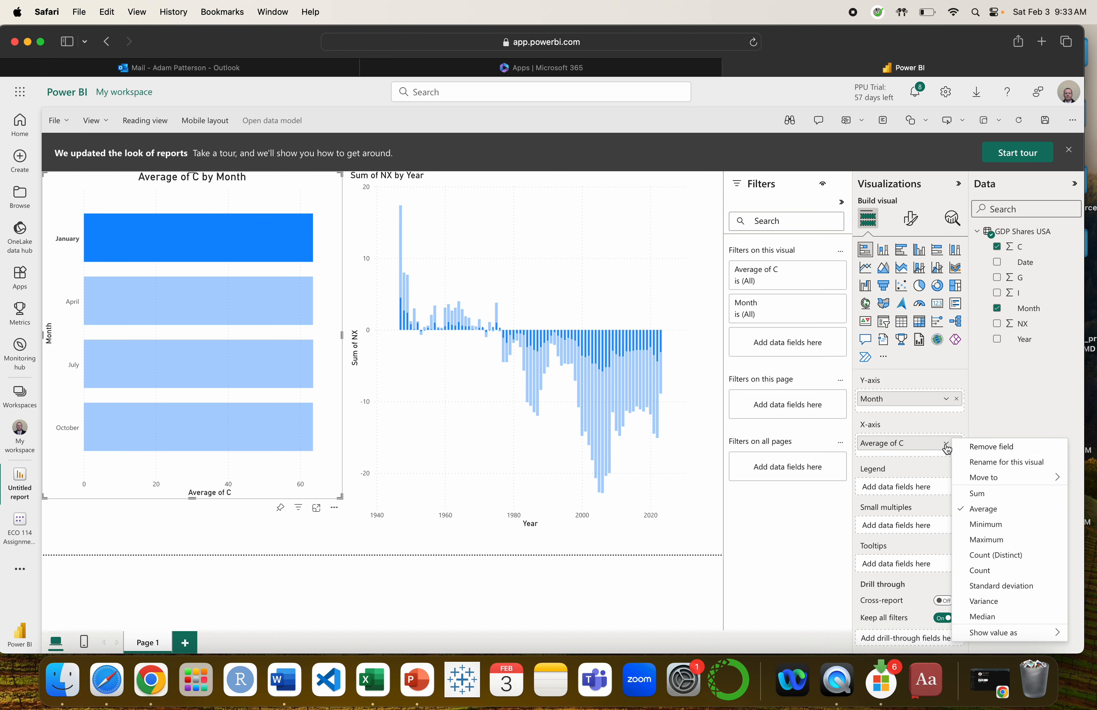
{"action": "left_click", "coordinate": [988, 497]}
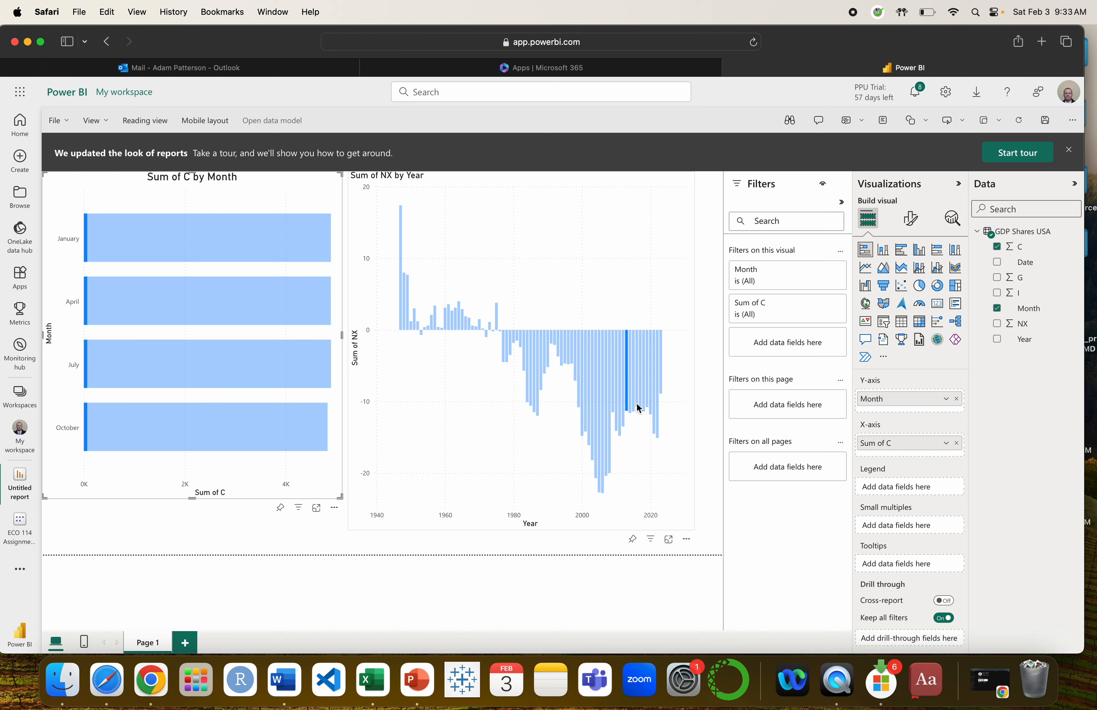
Highlight single years in the NX chart, including 1947, 2020 and one in the mid-1980s, to examine their share of C.
{"action": "mouse_move", "coordinate": [639, 408]}
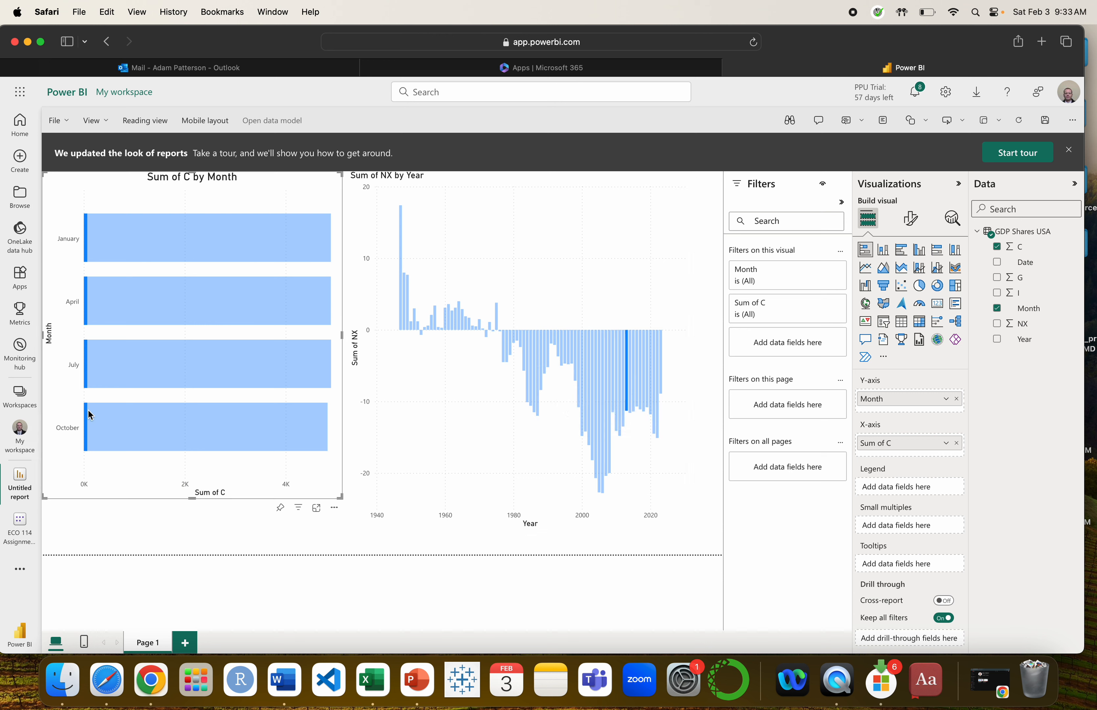
{"action": "mouse_move", "coordinate": [630, 382]}
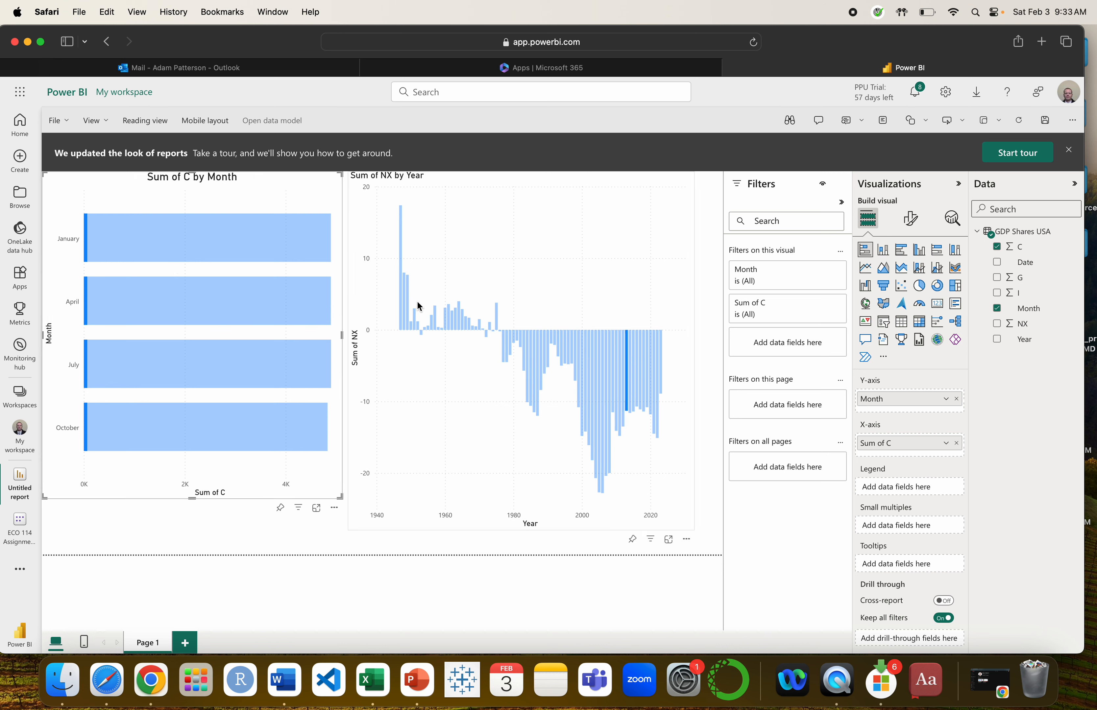
{"action": "left_click", "coordinate": [401, 243]}
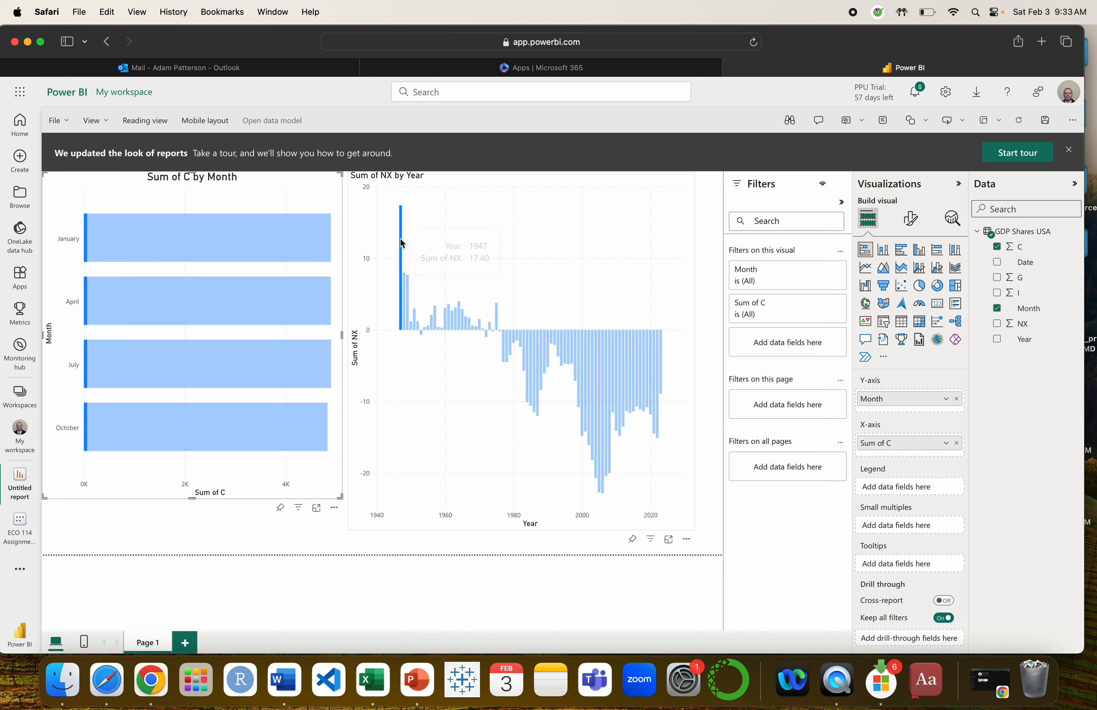
{"action": "left_click", "coordinate": [651, 355]}
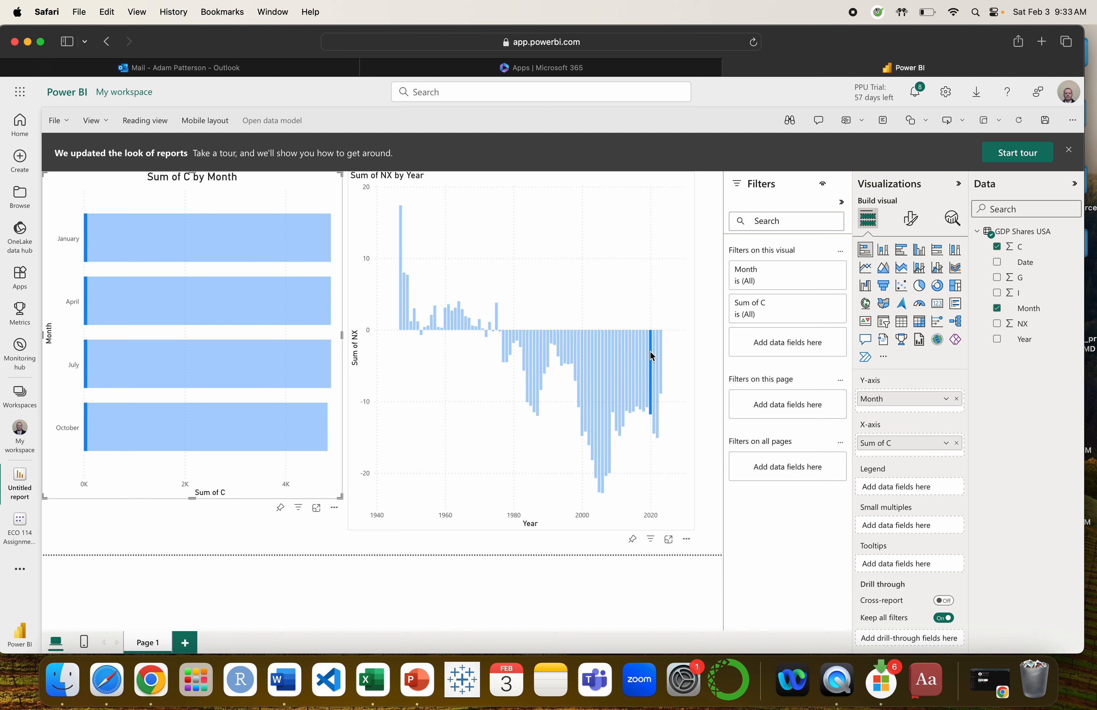
{"action": "left_click", "coordinate": [535, 359]}
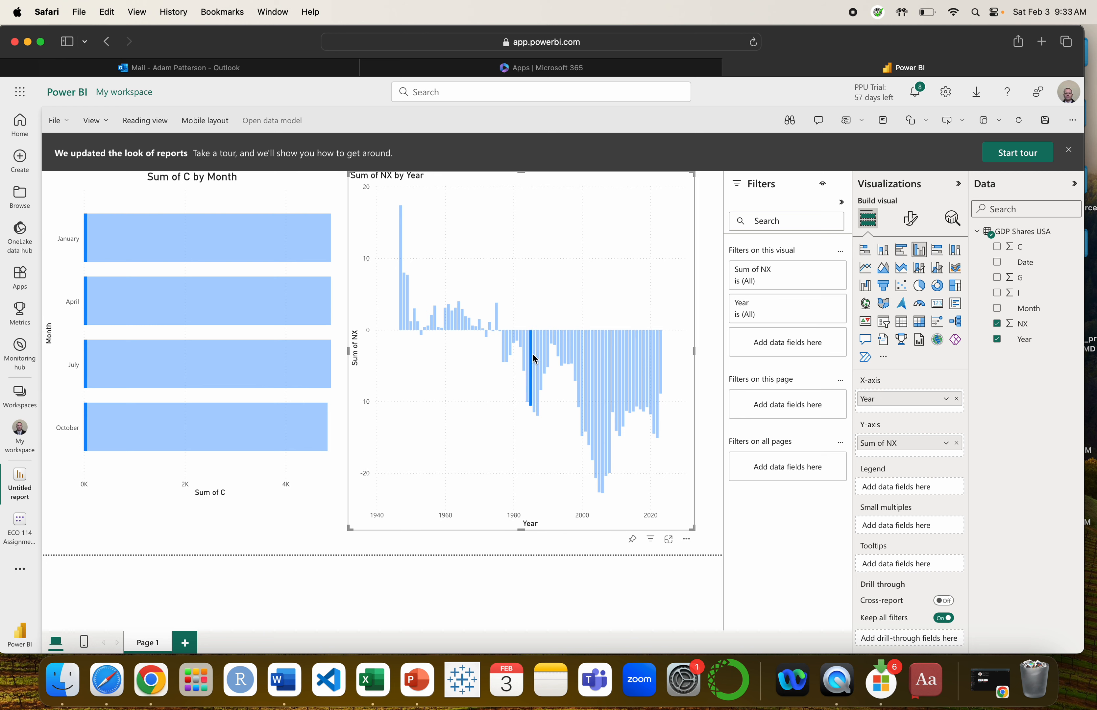
Highlight the January, April, July and October bars in turn, ending on January, to examine each month's contribution to NX by year.
{"action": "left_click", "coordinate": [158, 237]}
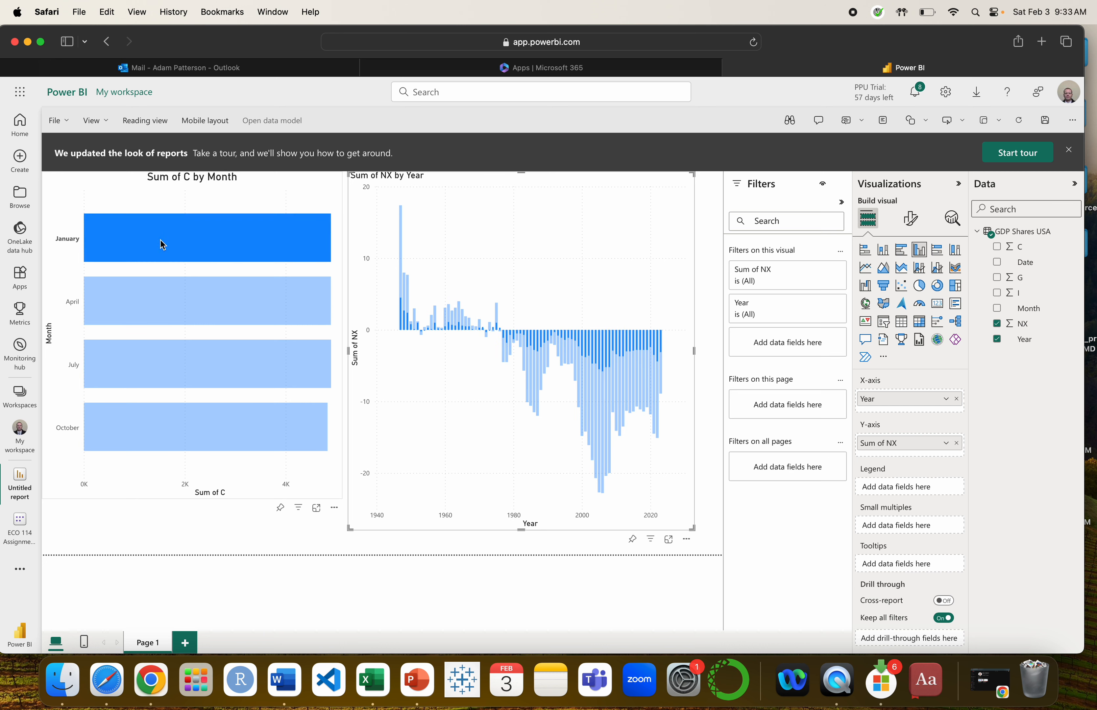
{"action": "mouse_move", "coordinate": [151, 233]}
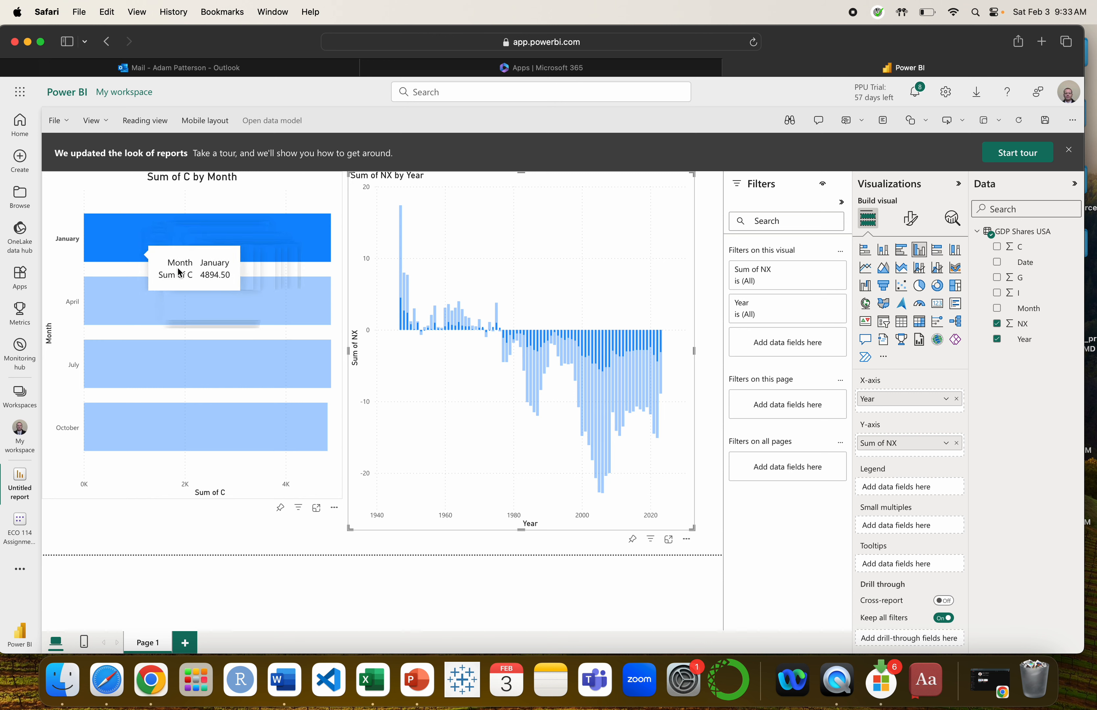
{"action": "left_click", "coordinate": [196, 308]}
{"action": "left_click", "coordinate": [219, 372]}
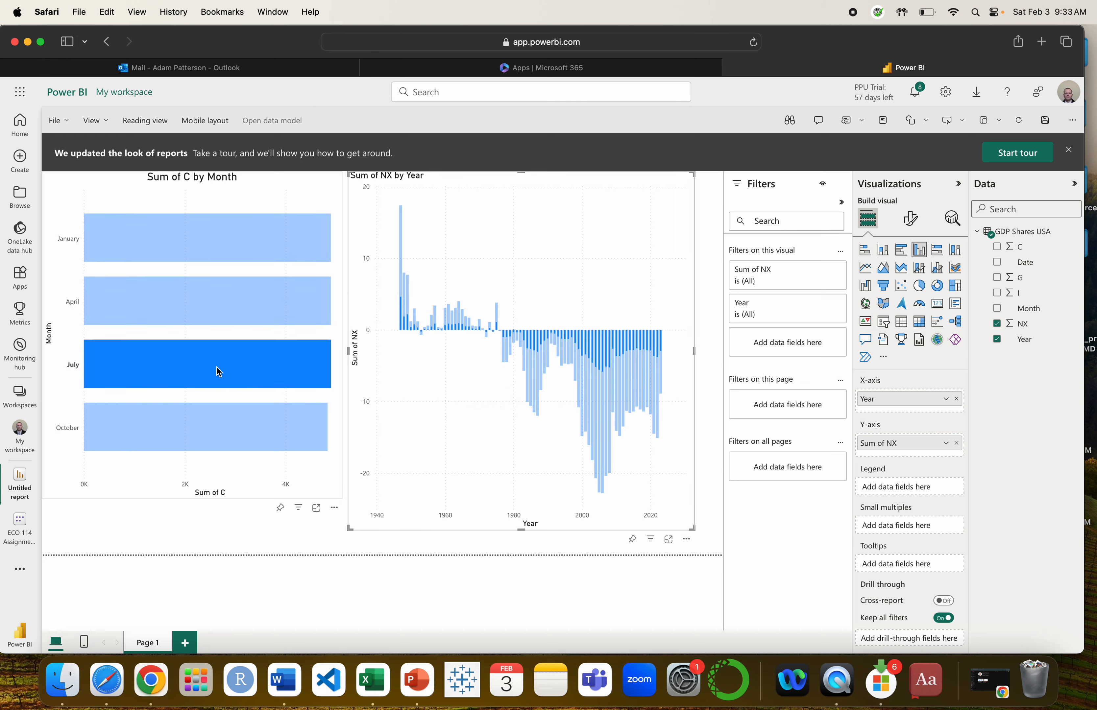
{"action": "left_click", "coordinate": [239, 440]}
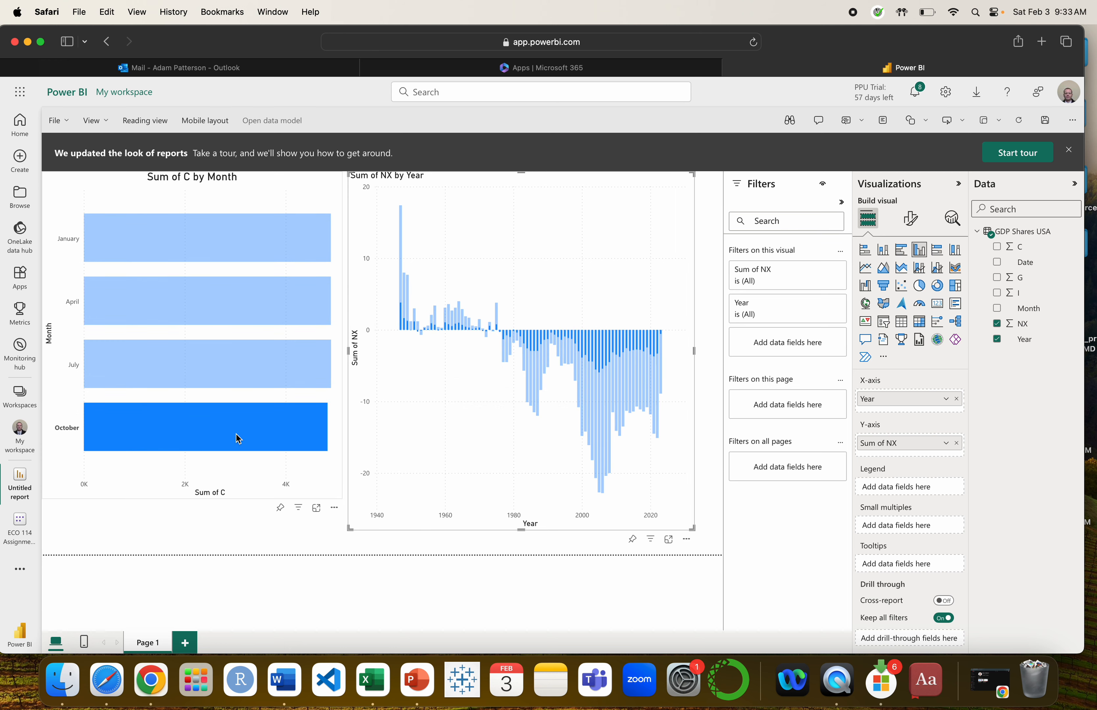
{"action": "left_click", "coordinate": [201, 244]}
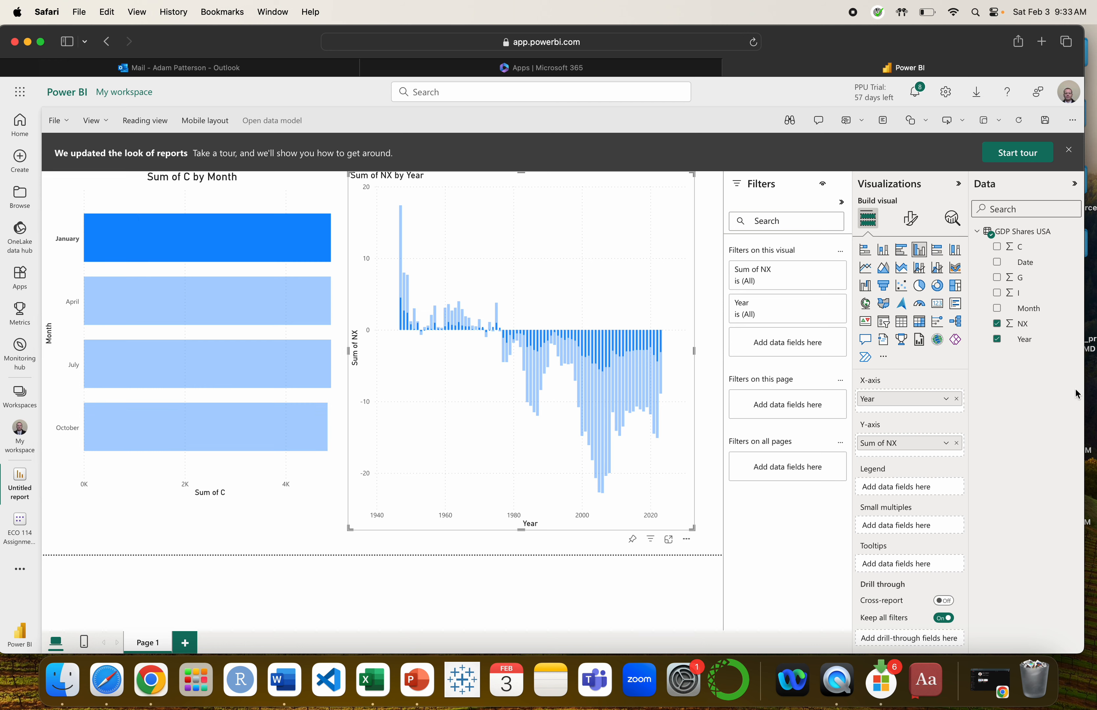
Remove the NX and Year fields from the column chart.
{"action": "left_click", "coordinate": [997, 323]}
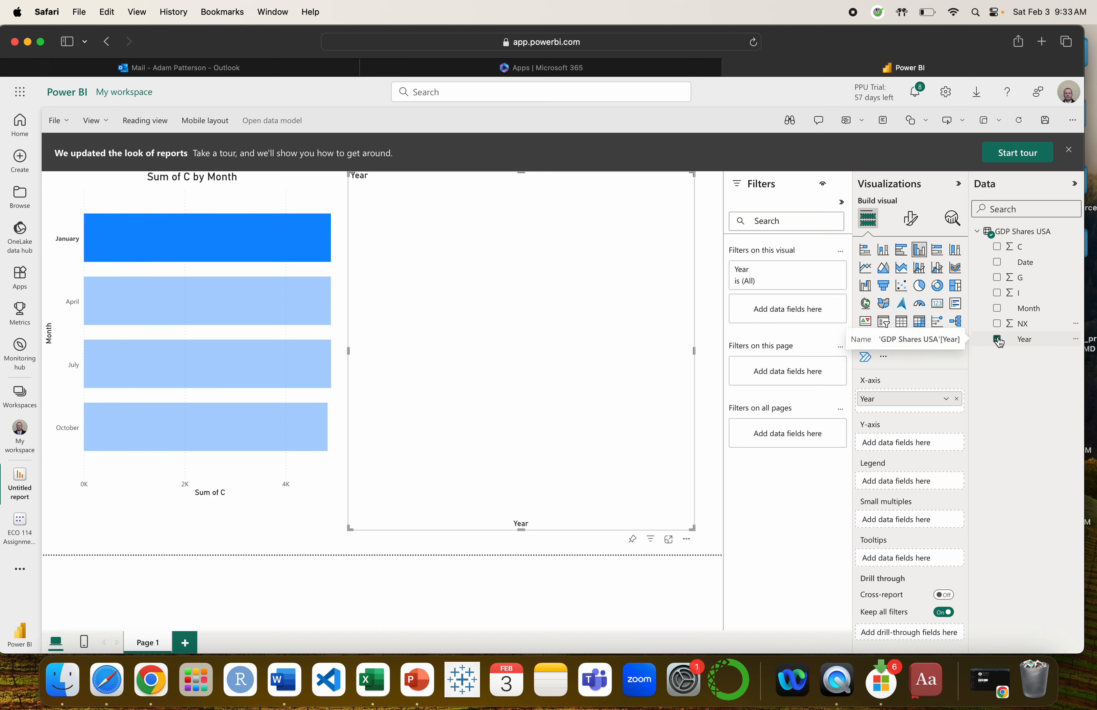
{"action": "left_click", "coordinate": [997, 339]}
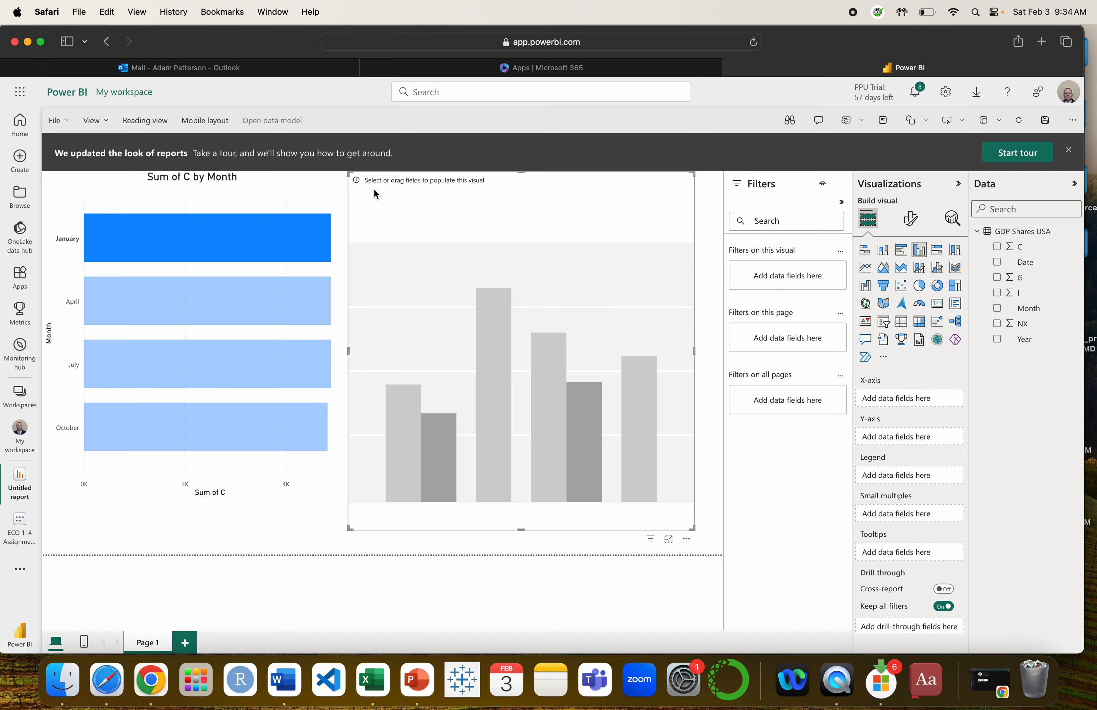
Dismiss the updated-look tour banner and clear the January highlight on the Sum of C by Month chart.
{"action": "left_click", "coordinate": [268, 179]}
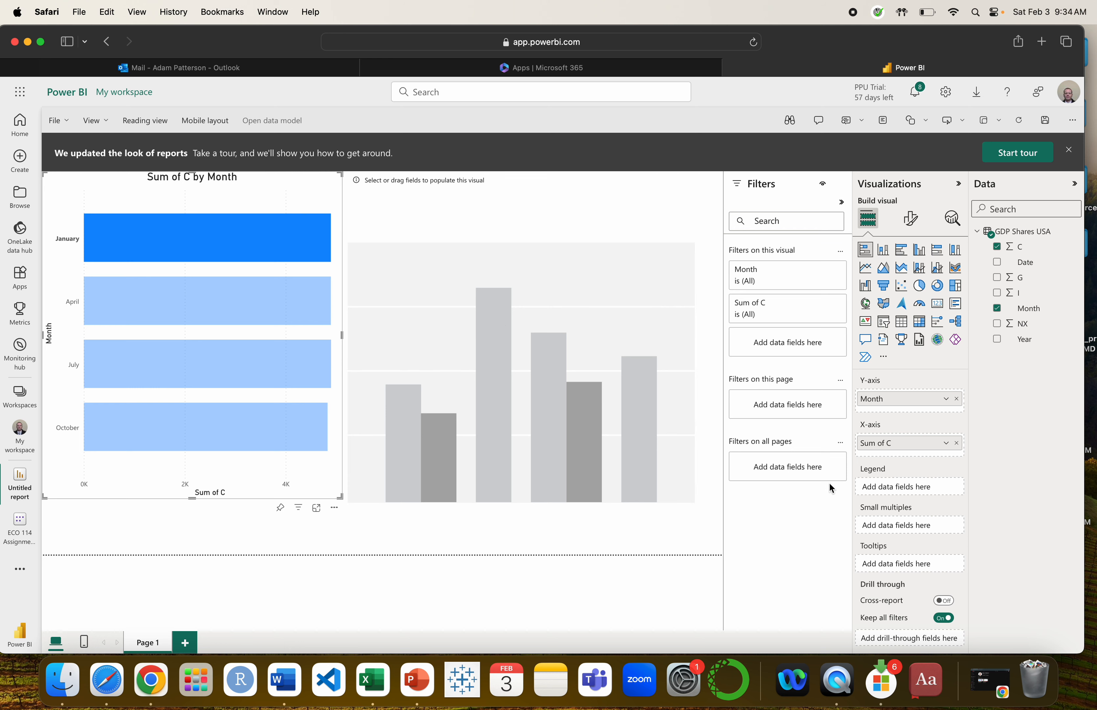
{"action": "left_click", "coordinate": [1069, 150]}
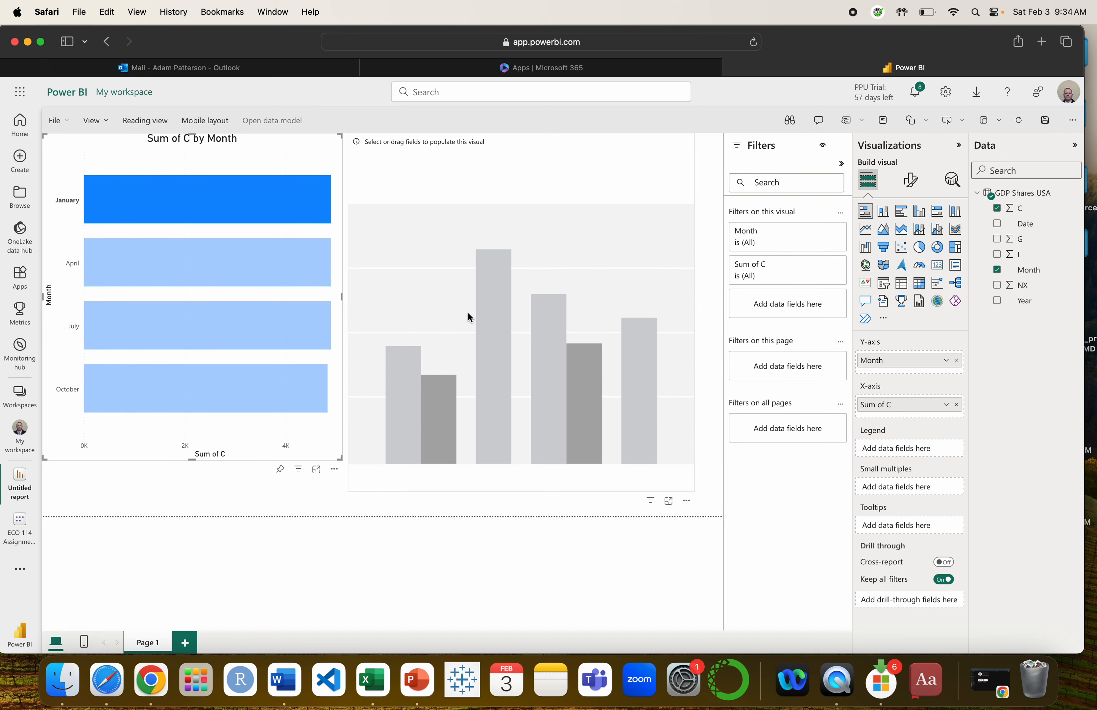
{"action": "left_click", "coordinate": [275, 153]}
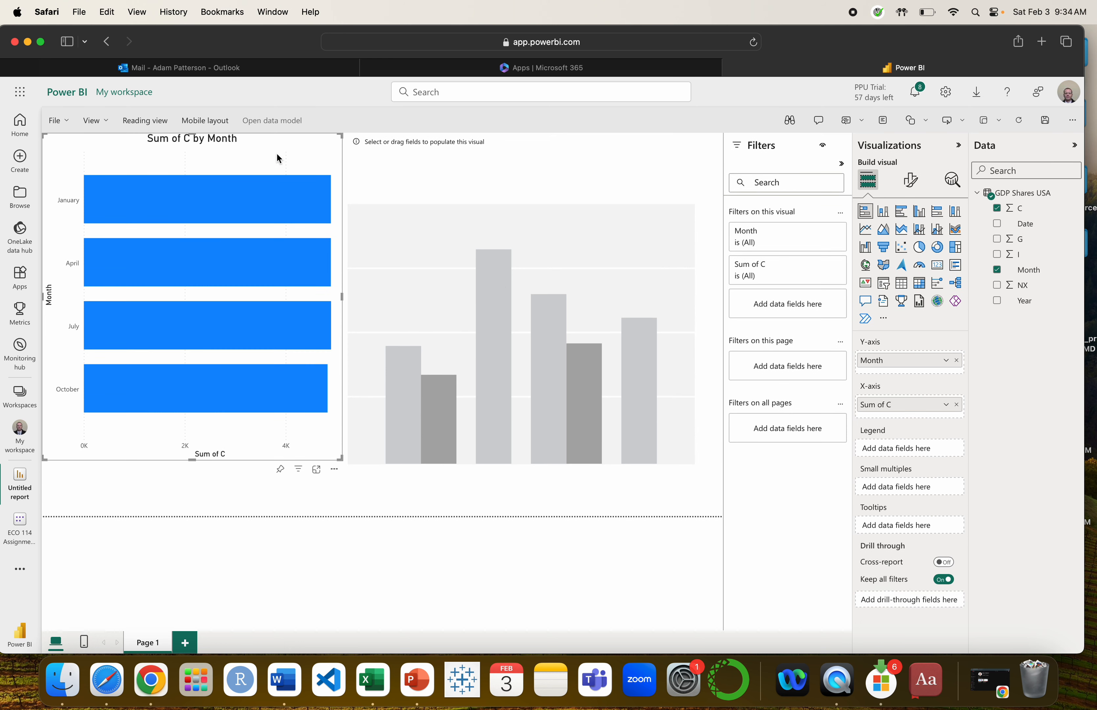
Remove the empty column chart visual from the report page.
{"action": "left_click", "coordinate": [418, 144]}
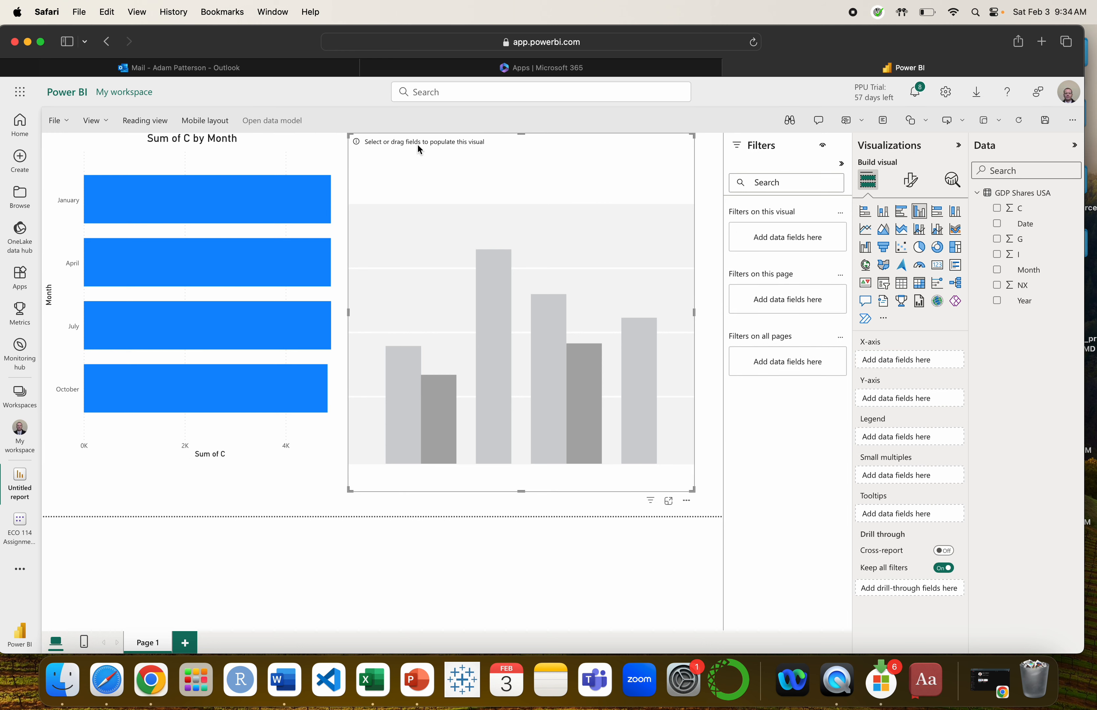
{"action": "left_click", "coordinate": [686, 501]}
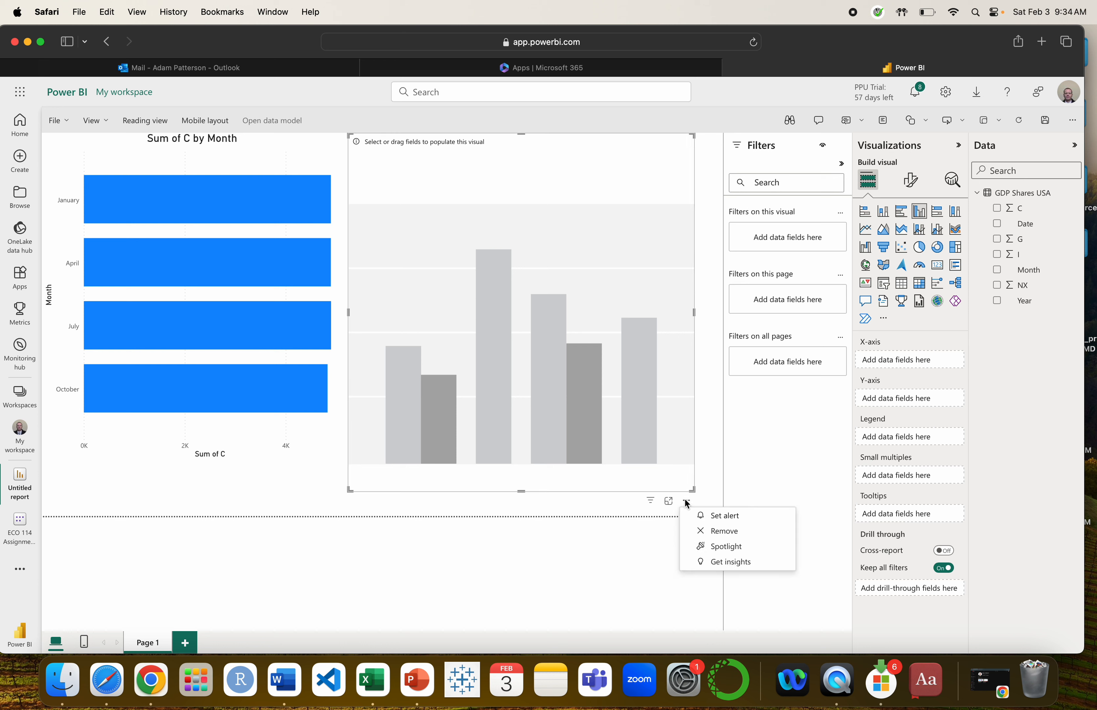
{"action": "left_click", "coordinate": [719, 531]}
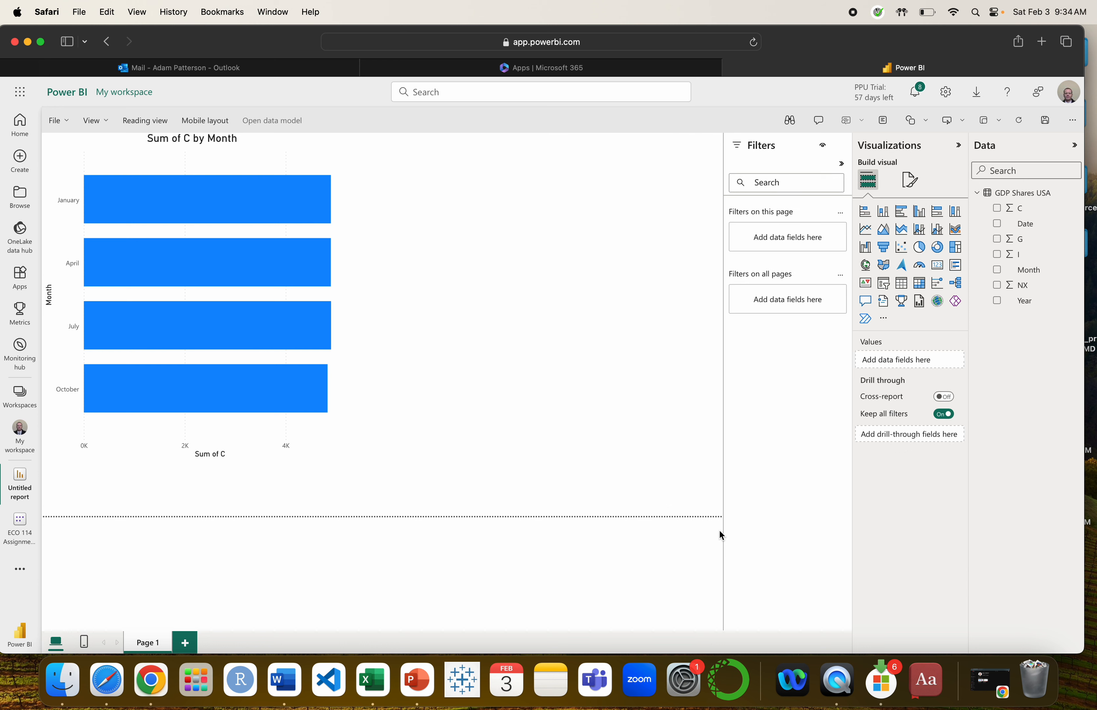
Resize the Sum of C by Month chart so it sits near the middle of the page, clear the January highlight and keep it selected.
{"action": "left_click", "coordinate": [225, 196]}
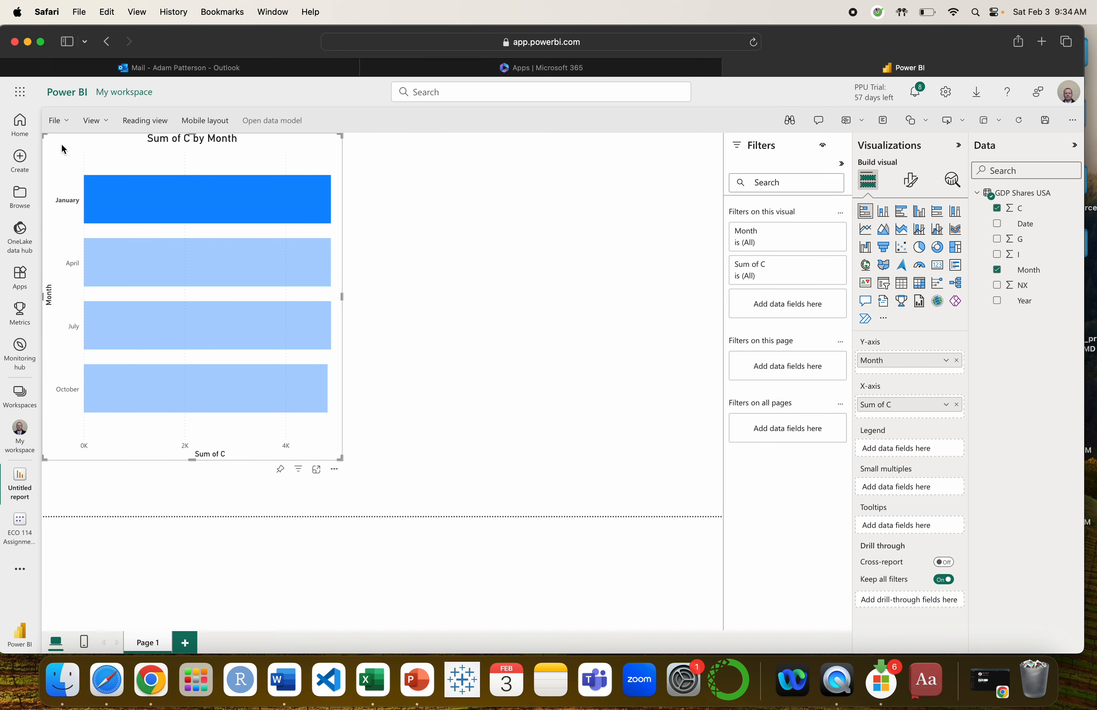
{"action": "left_click_drag", "start_coordinate": [45, 135], "coordinate": [267, 166]}
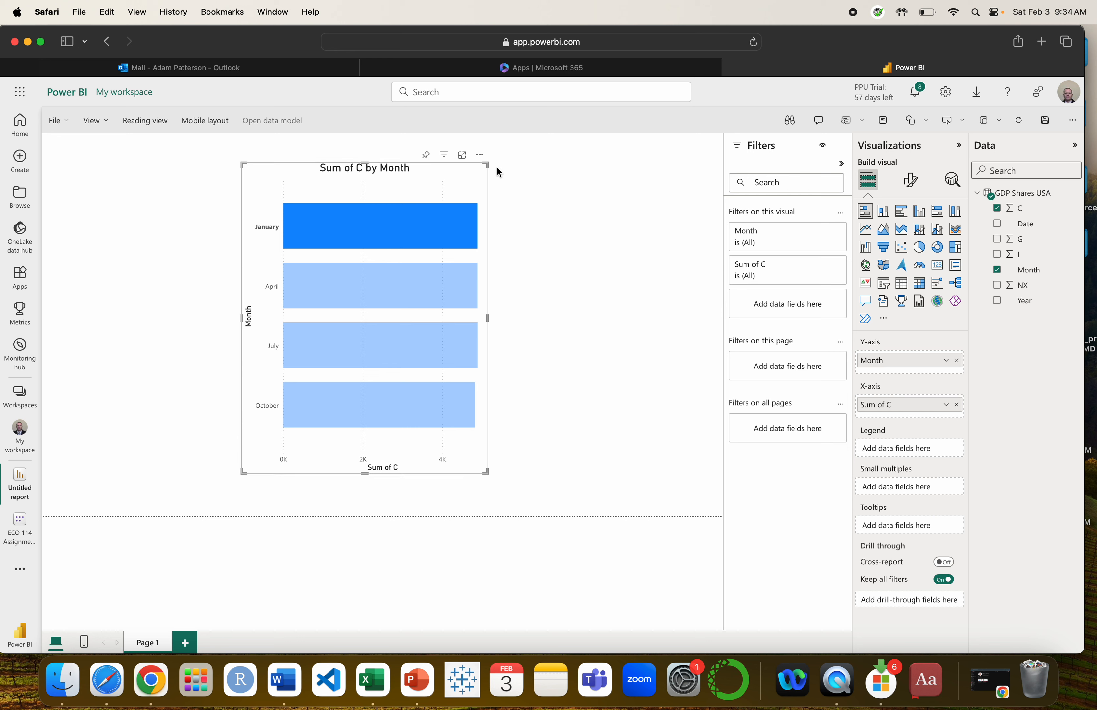
{"action": "left_click_drag", "start_coordinate": [495, 163], "coordinate": [556, 160]}
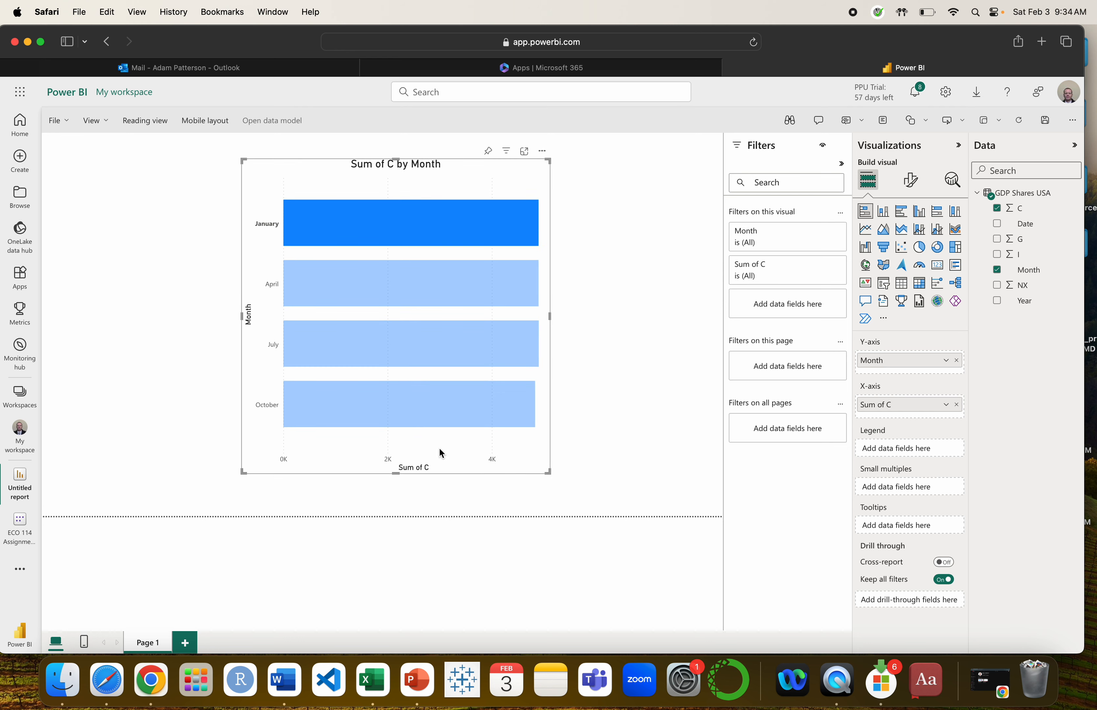
{"action": "left_click", "coordinate": [646, 399]}
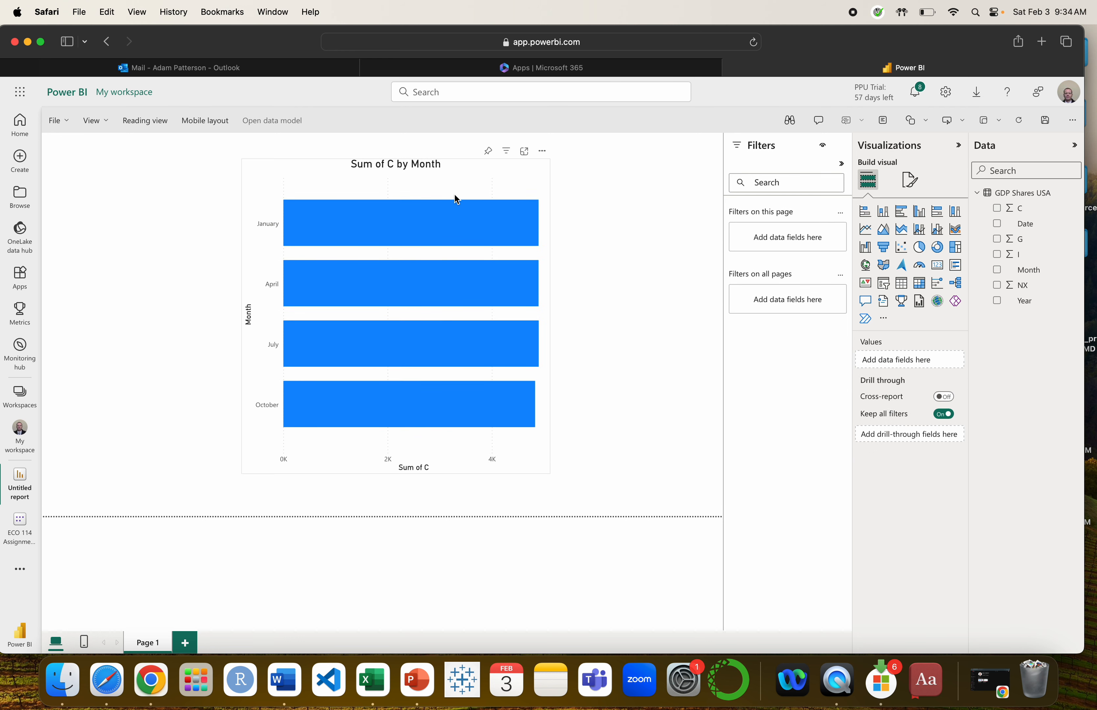
{"action": "left_click", "coordinate": [455, 172]}
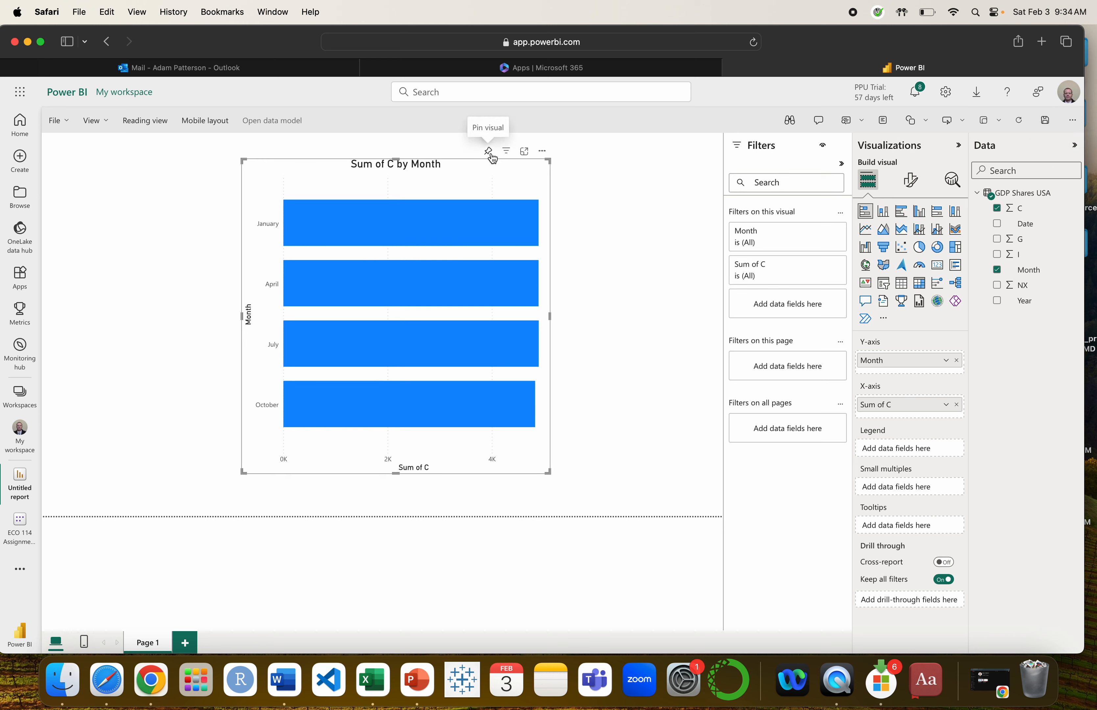
Save the report as Assignment 1 Manual in My workspace and dismiss the save notification.
{"action": "mouse_move", "coordinate": [508, 156]}
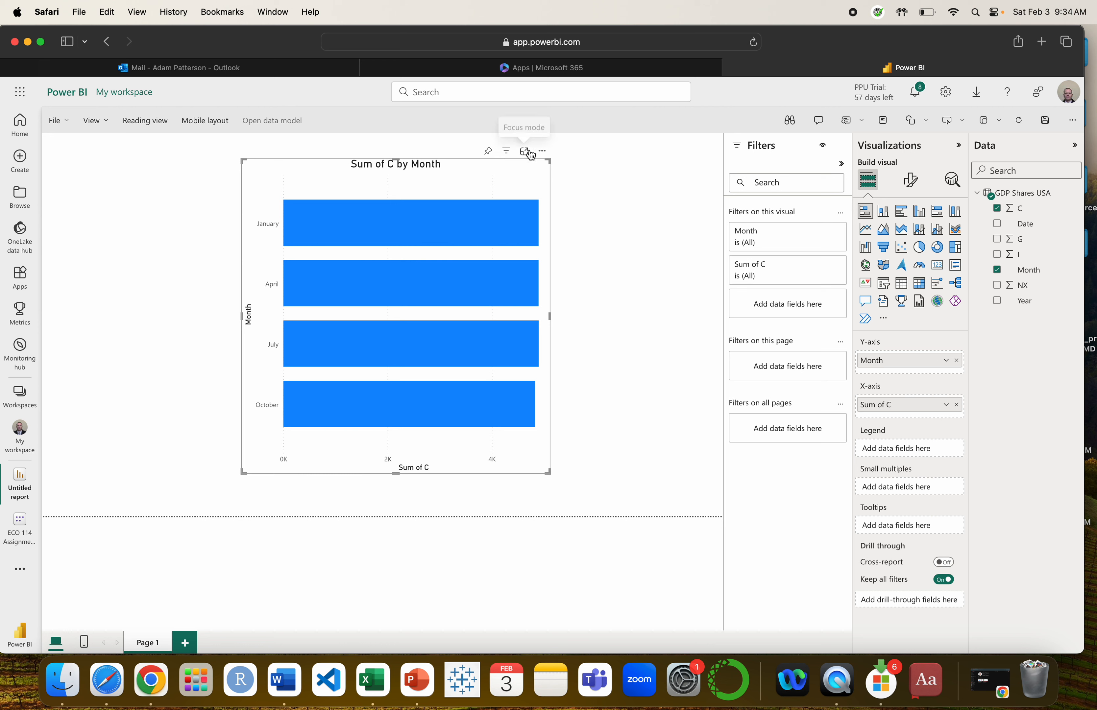
{"action": "left_click", "coordinate": [1046, 120]}
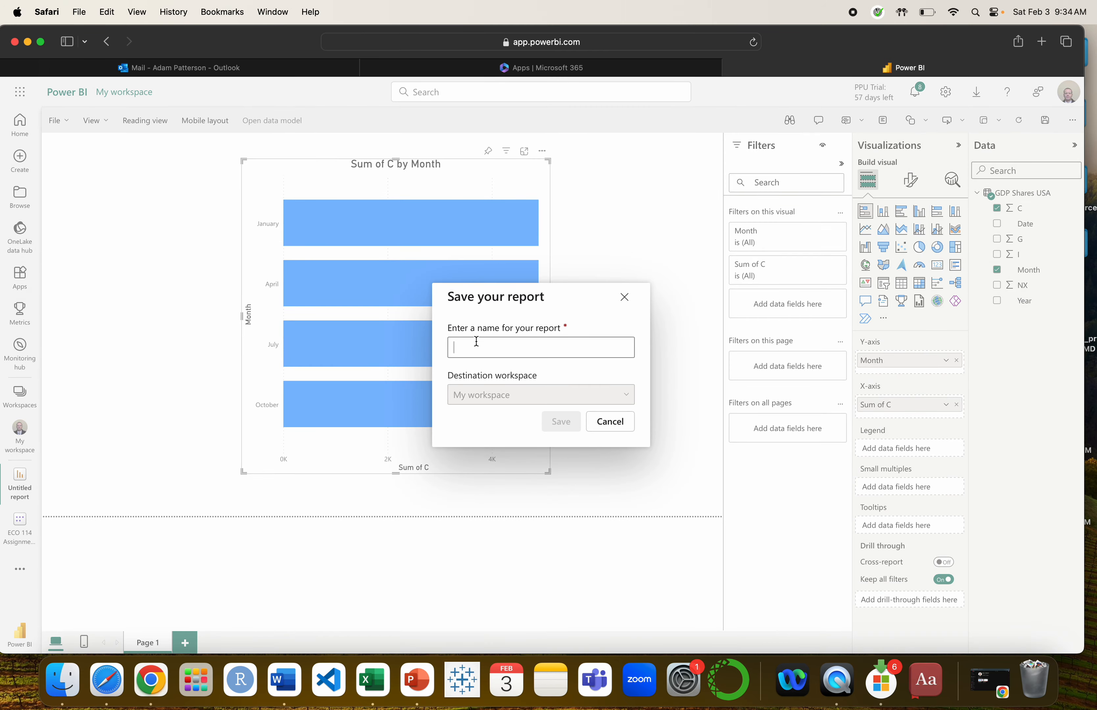
{"action": "type", "text": "Assignment 1"}
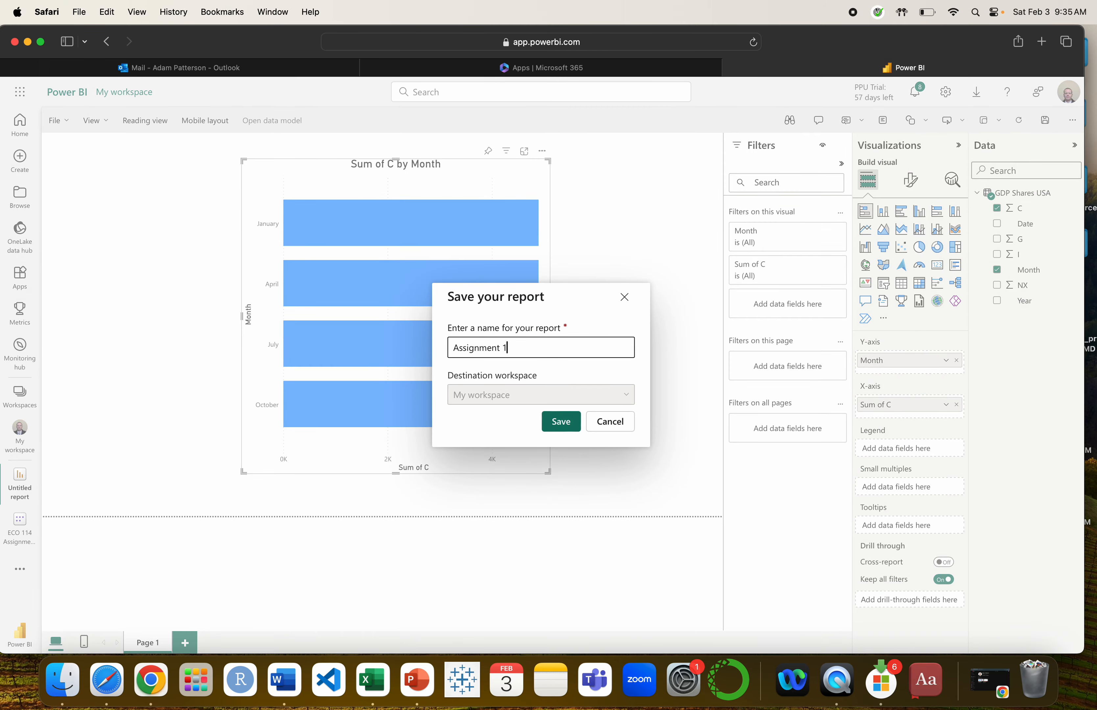
{"action": "type", "text": " Manual"}
{"action": "left_click", "coordinate": [562, 427]}
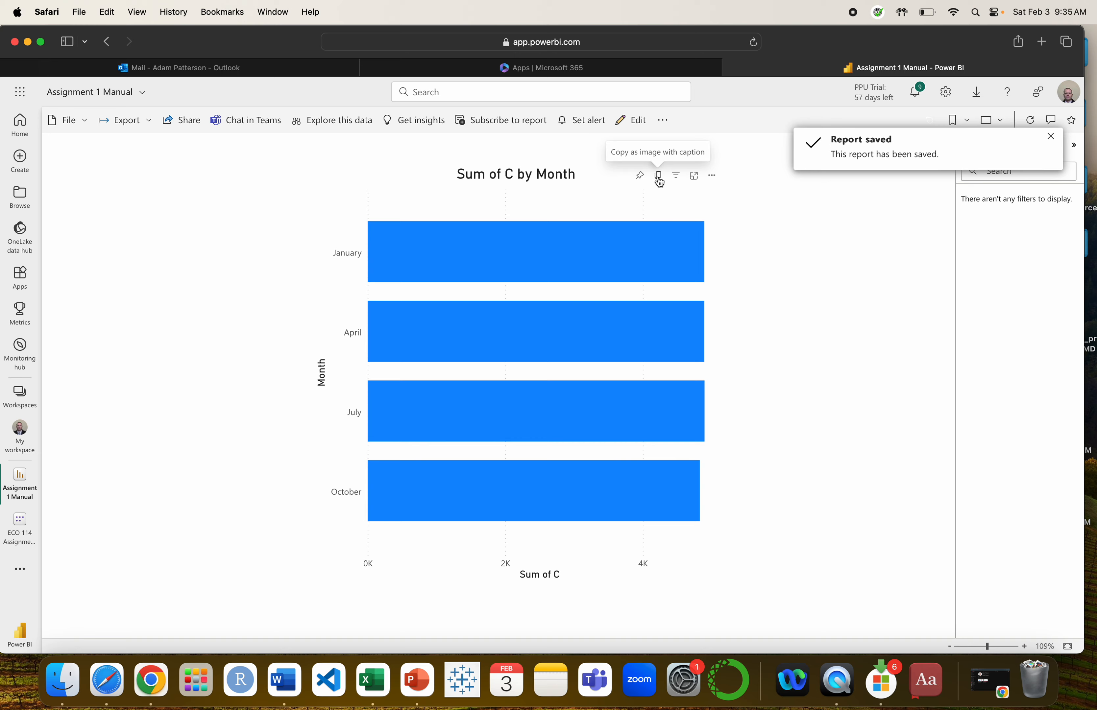
{"action": "left_click", "coordinate": [1051, 136]}
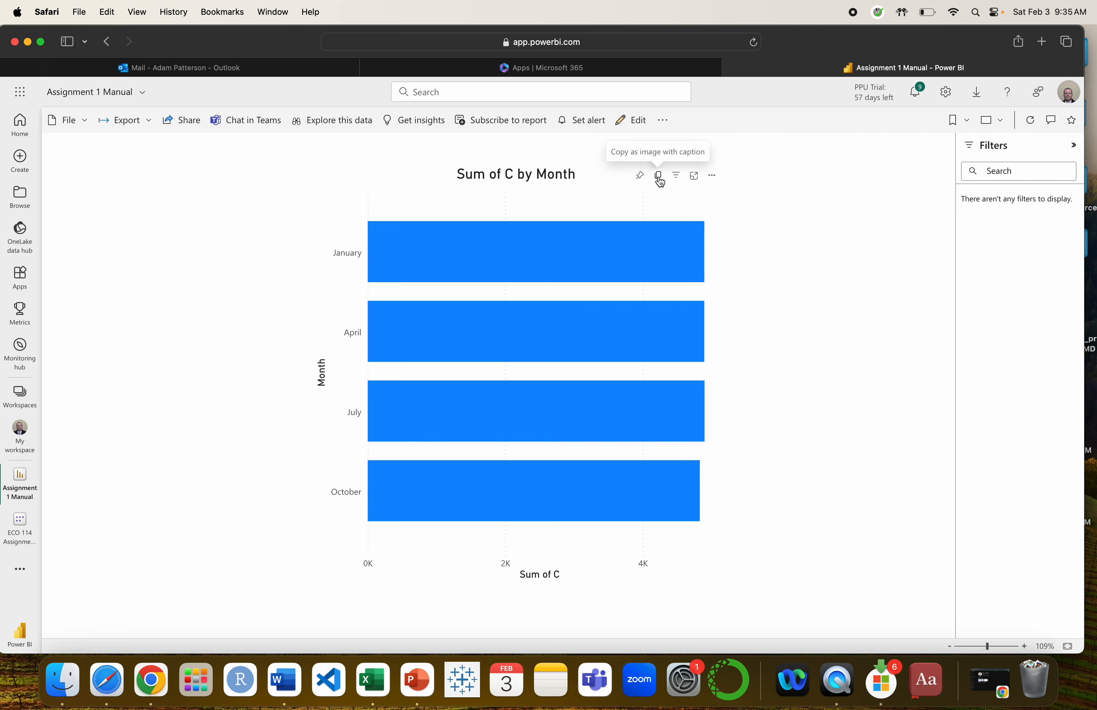
Create a captioned image of the Sum of C by Month chart and open a blank document in Word.
{"action": "left_click", "coordinate": [659, 178]}
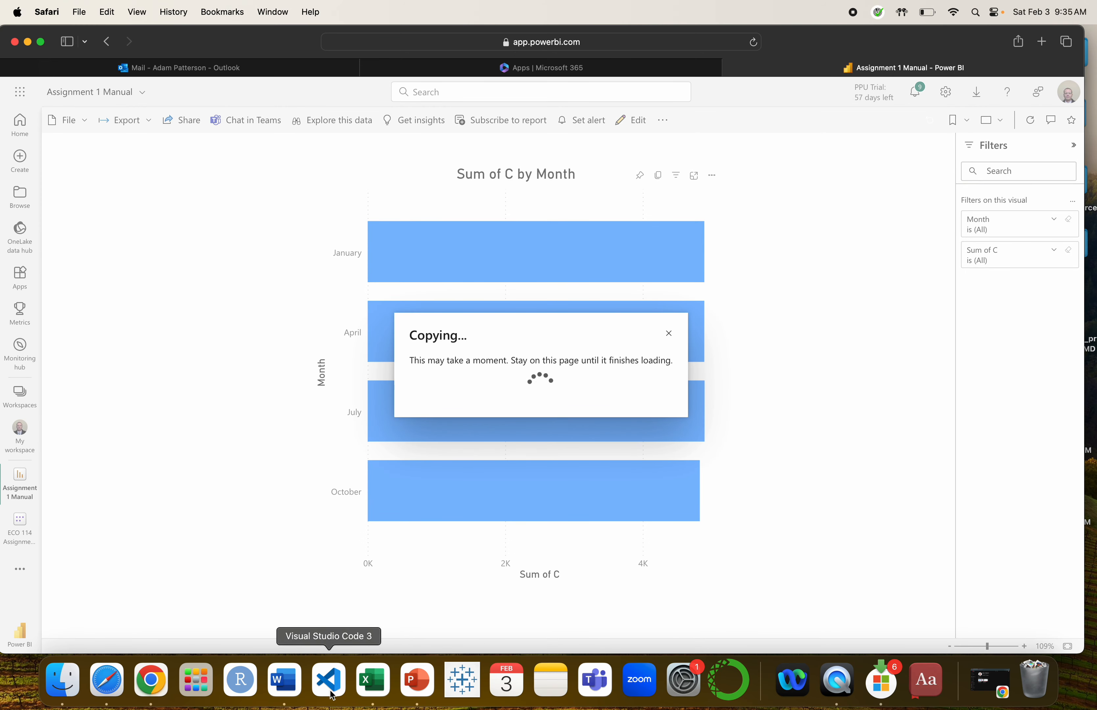
{"action": "left_click", "coordinate": [284, 680]}
{"action": "double_click", "coordinate": [143, 142]}
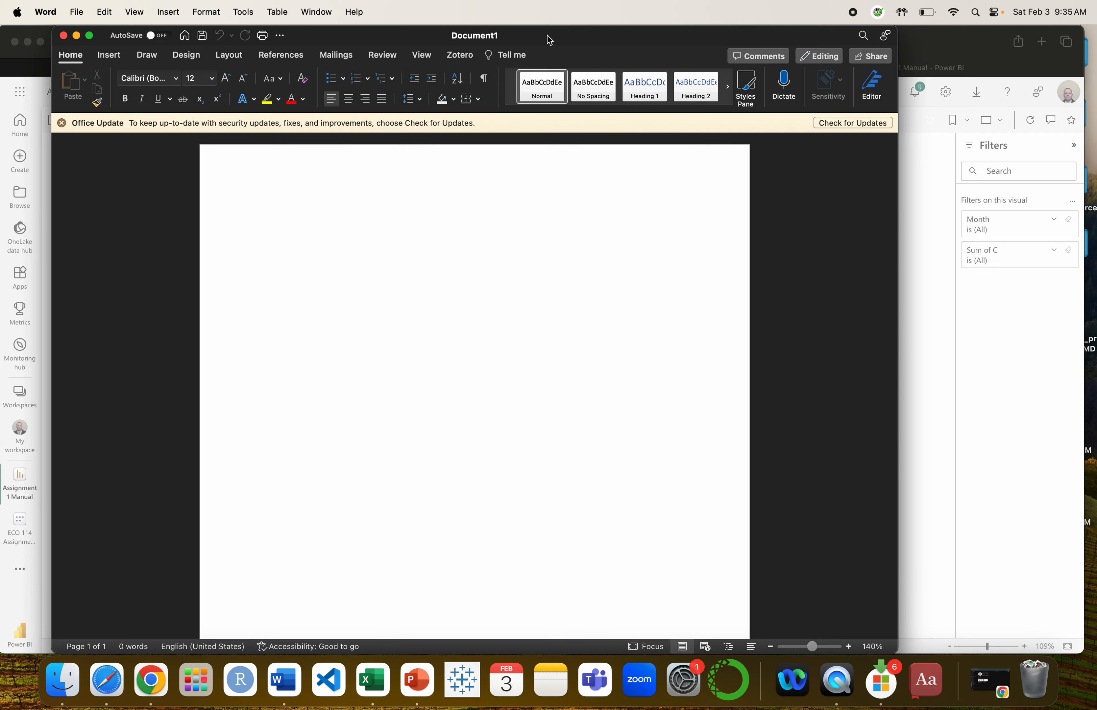
{"action": "left_click_drag", "start_coordinate": [549, 40], "coordinate": [507, 71]}
Copy the captioned chart image from Power BI and paste it into the blank Word document.
{"action": "left_click", "coordinate": [786, 46]}
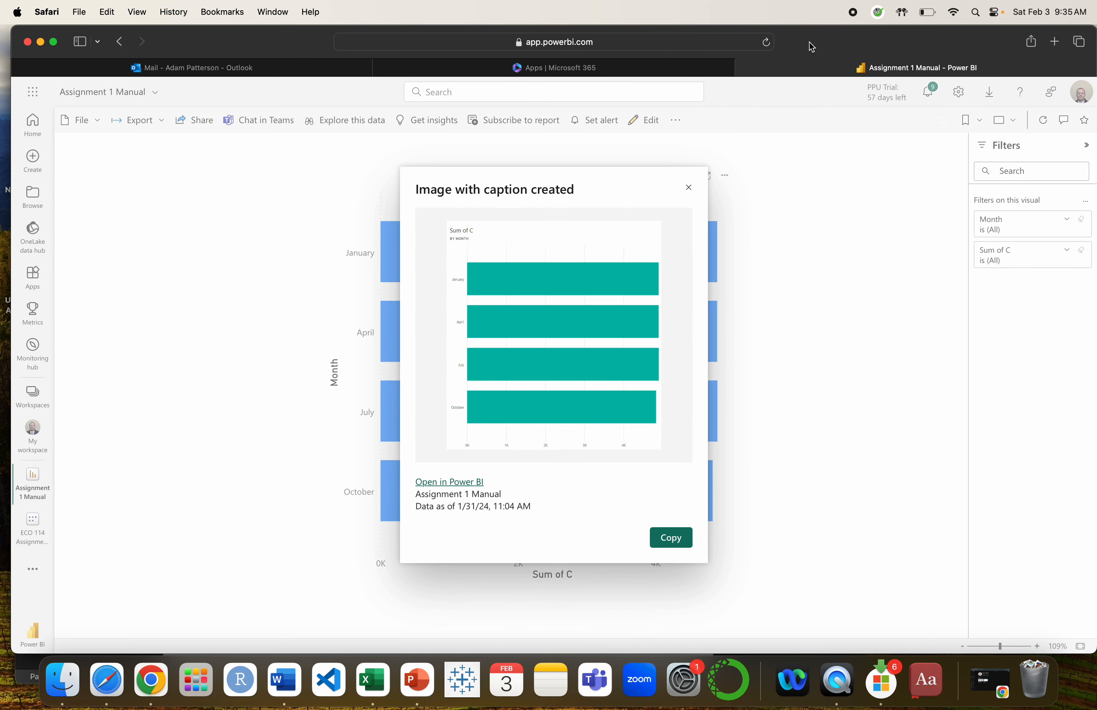
{"action": "left_click_drag", "start_coordinate": [812, 46], "coordinate": [838, 46]}
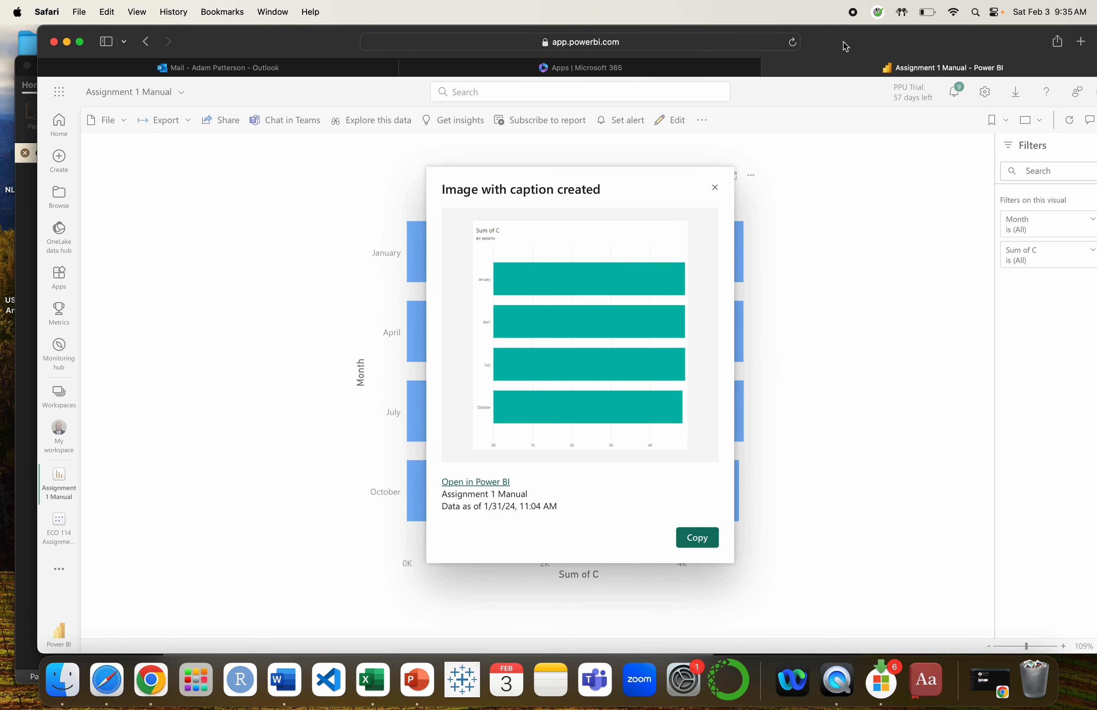
{"action": "left_click", "coordinate": [709, 540]}
{"action": "left_click_drag", "start_coordinate": [241, 40], "coordinate": [290, 40]}
{"action": "left_click", "coordinate": [190, 300]}
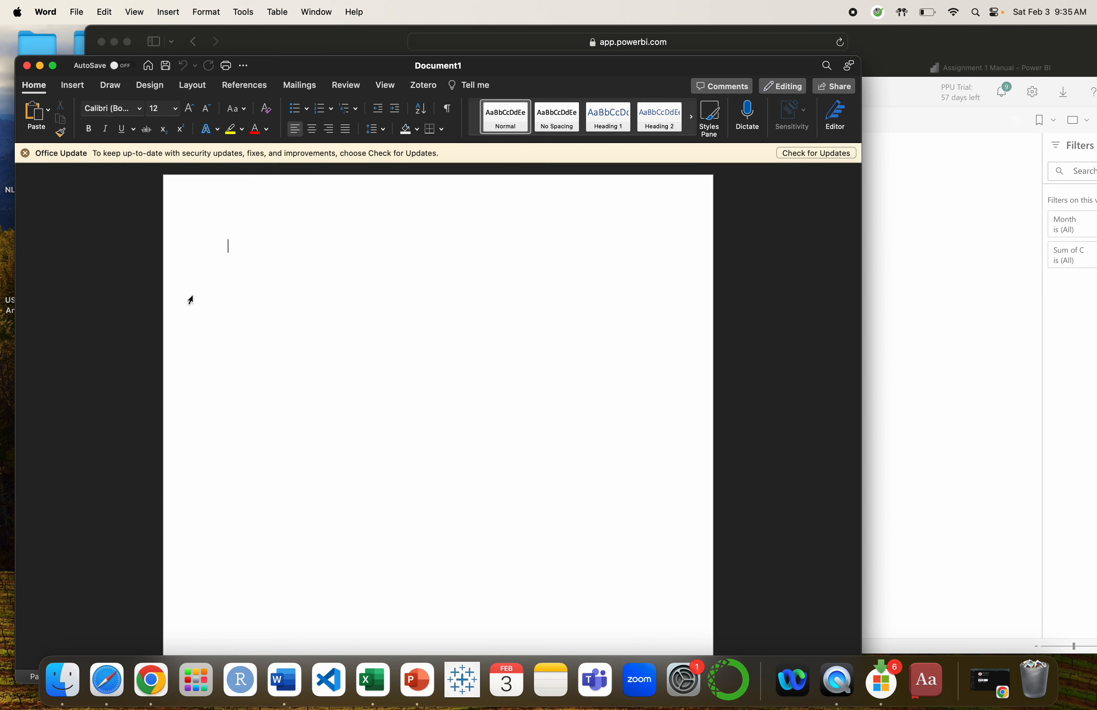
{"action": "key", "text": "super+v"}
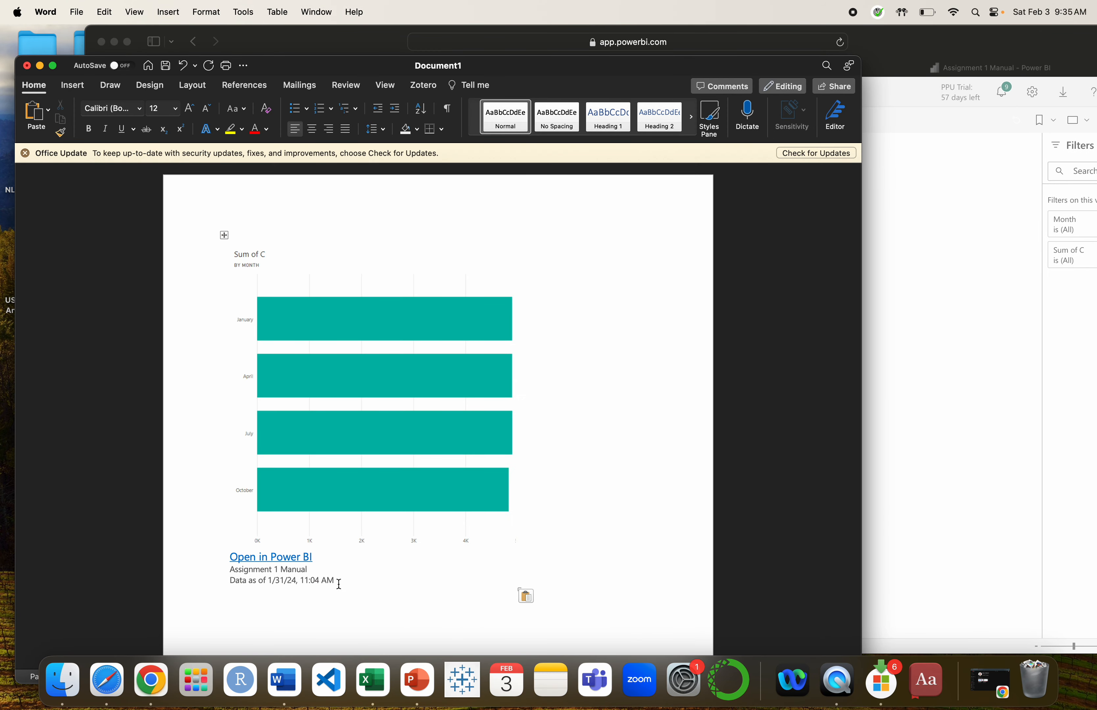
{"action": "left_click", "coordinate": [339, 582]}
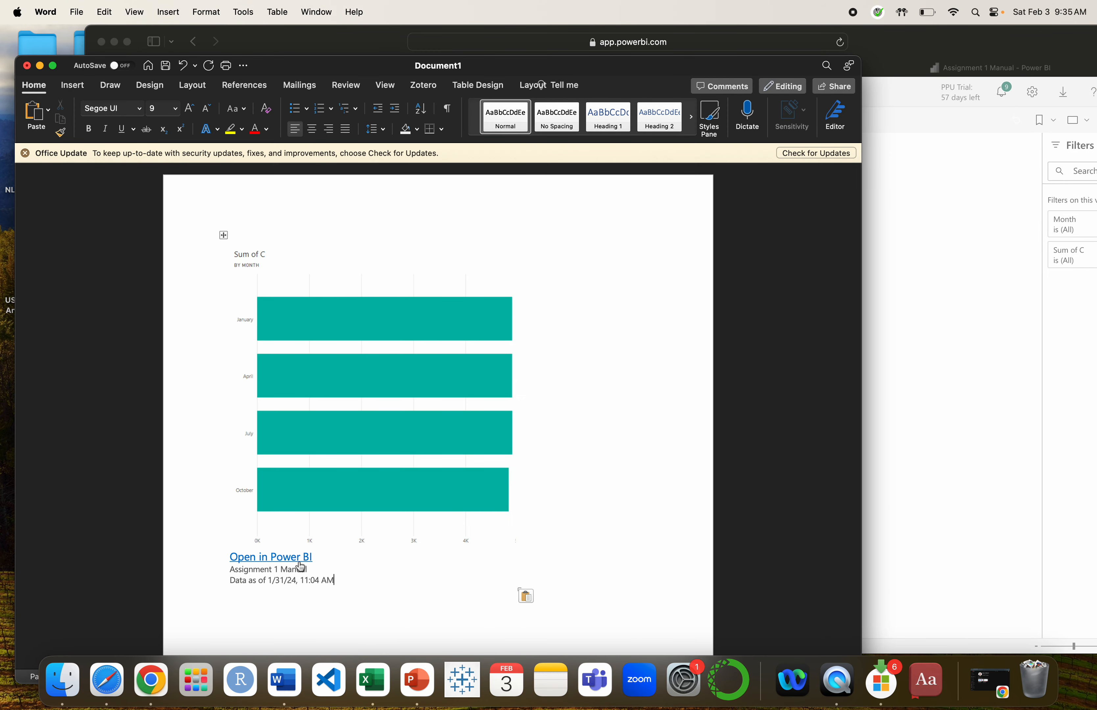
{"action": "left_click", "coordinate": [339, 392]}
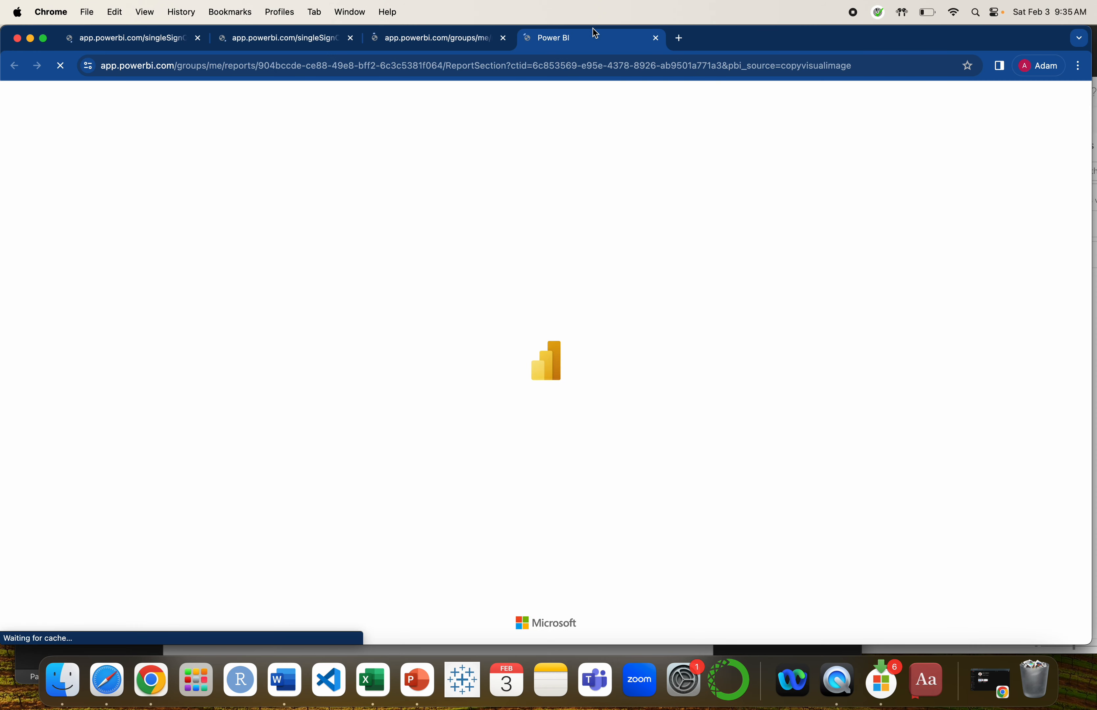
{"action": "left_click", "coordinate": [656, 38]}
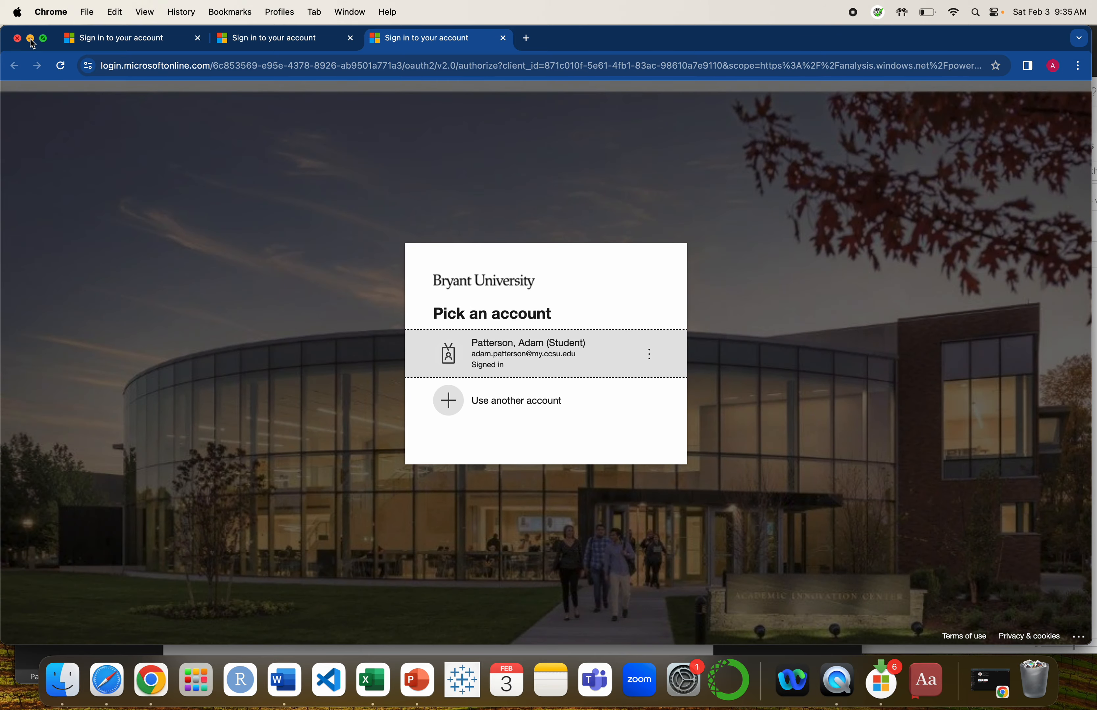
{"action": "left_click", "coordinate": [31, 38]}
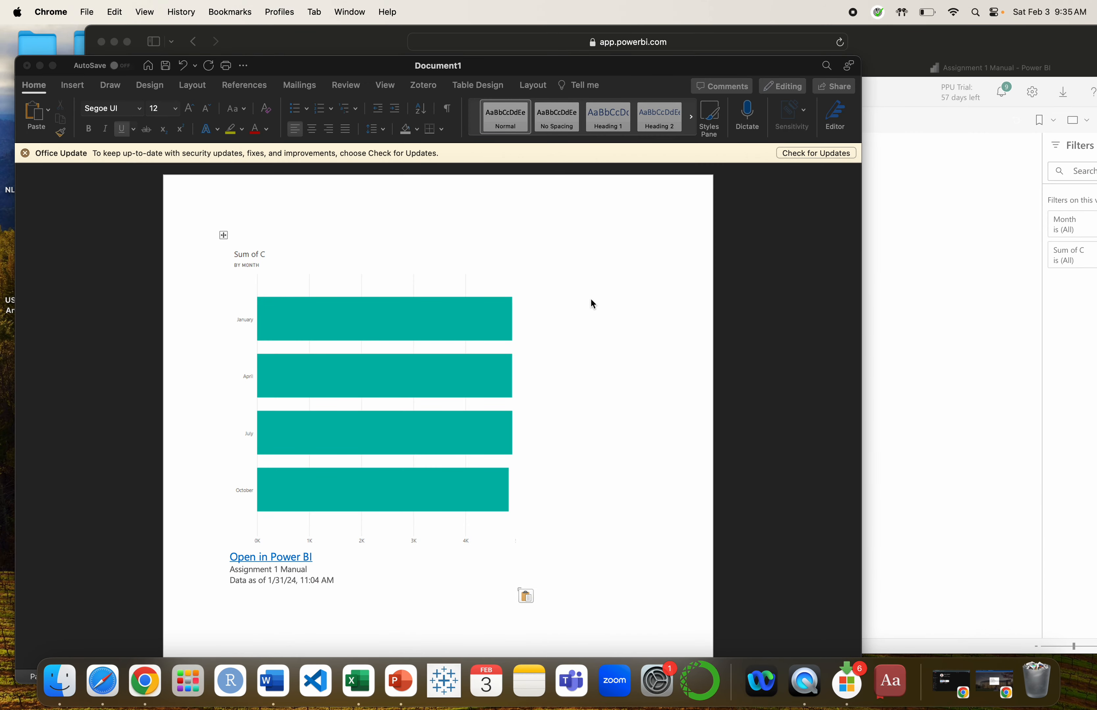
{"action": "scroll", "coordinate": [532, 380], "scroll_direction": "down", "scroll_amount": 2}
{"action": "left_click", "coordinate": [456, 389]}
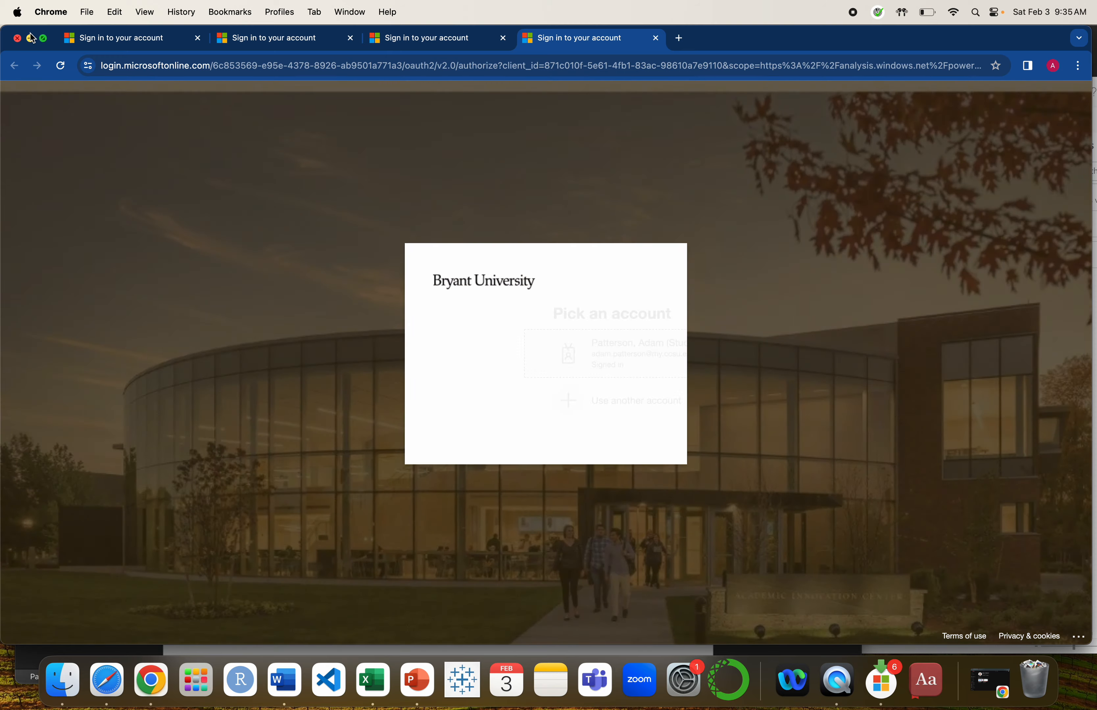
{"action": "left_click", "coordinate": [32, 39]}
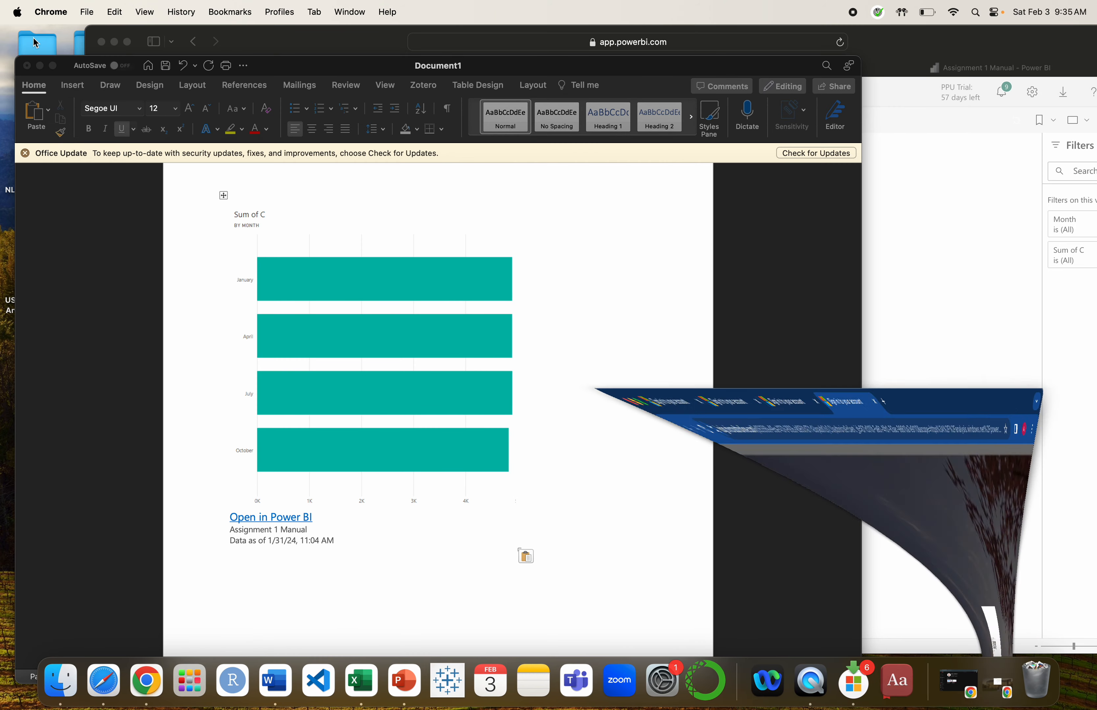
Switch the pasted chart table to Keep Text Only and paste the chart afresh with Match Formatting.
{"action": "left_click", "coordinate": [224, 197]}
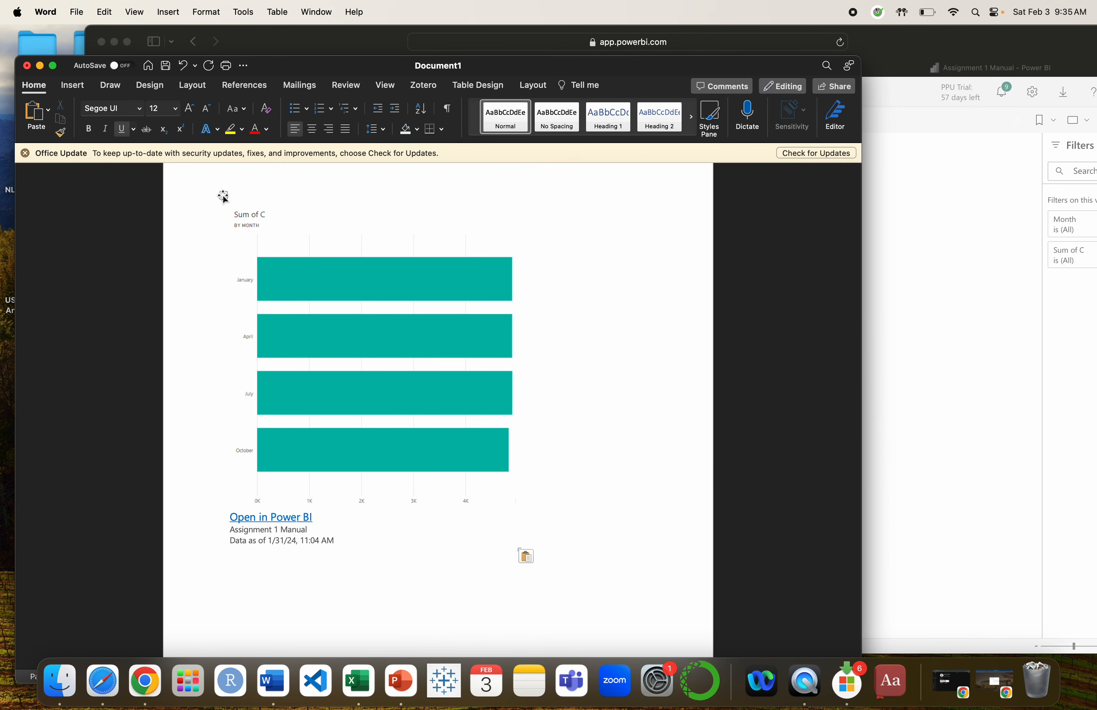
{"action": "left_click", "coordinate": [224, 196]}
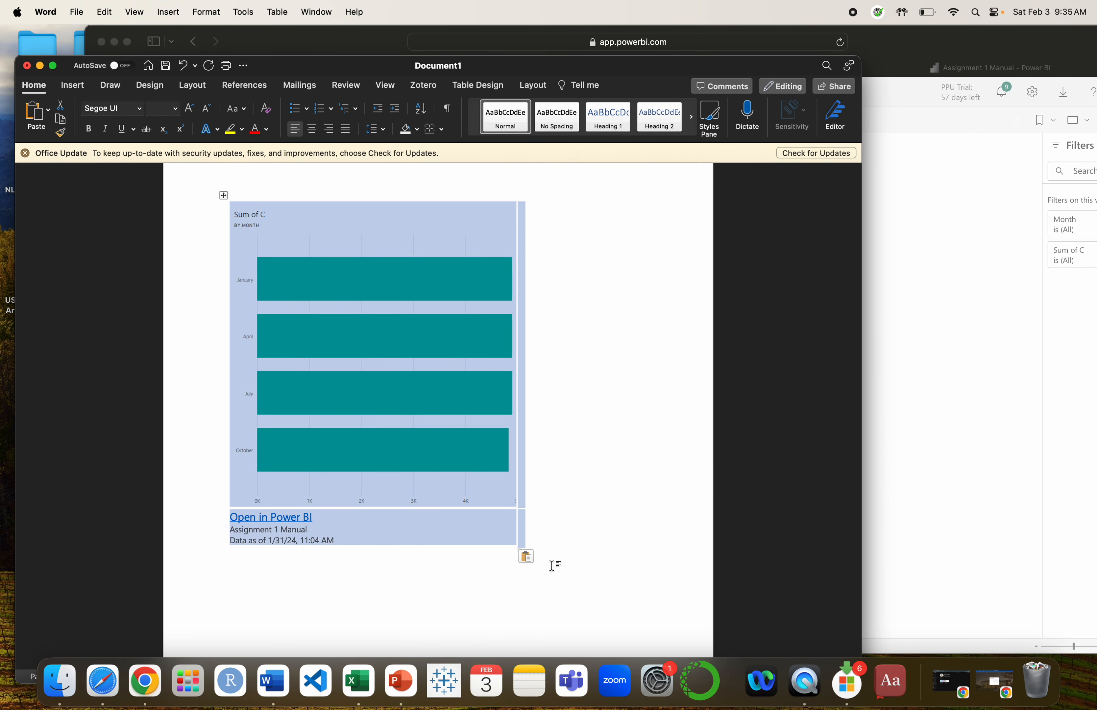
{"action": "left_click", "coordinate": [530, 556]}
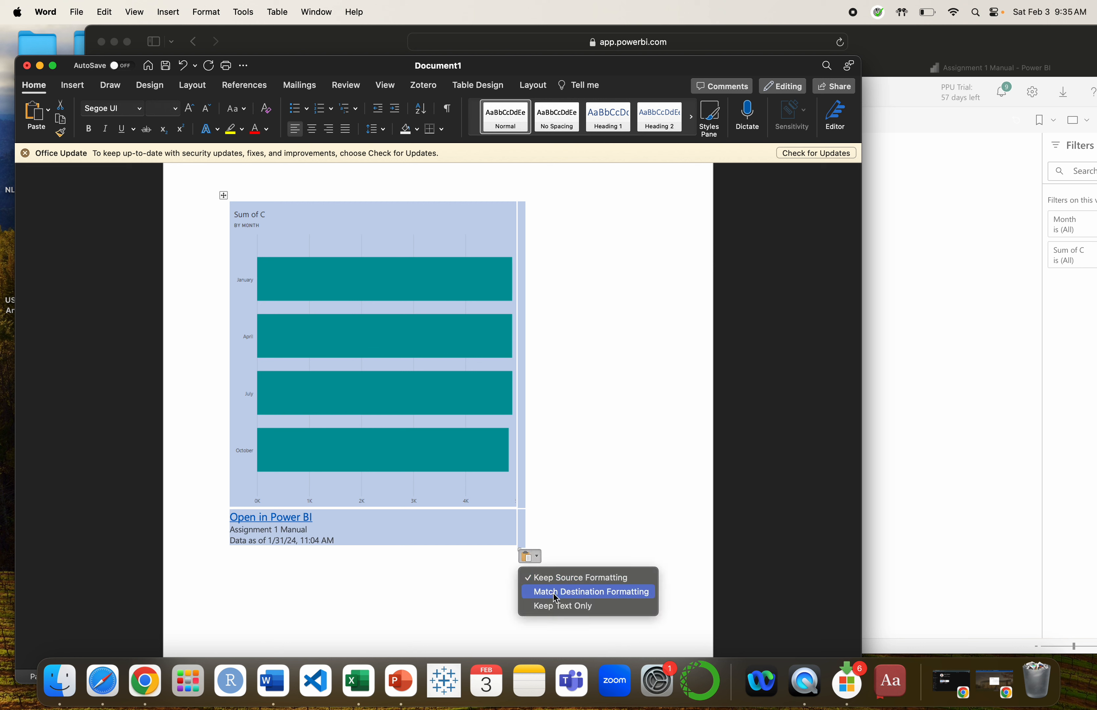
{"action": "left_click", "coordinate": [561, 606]}
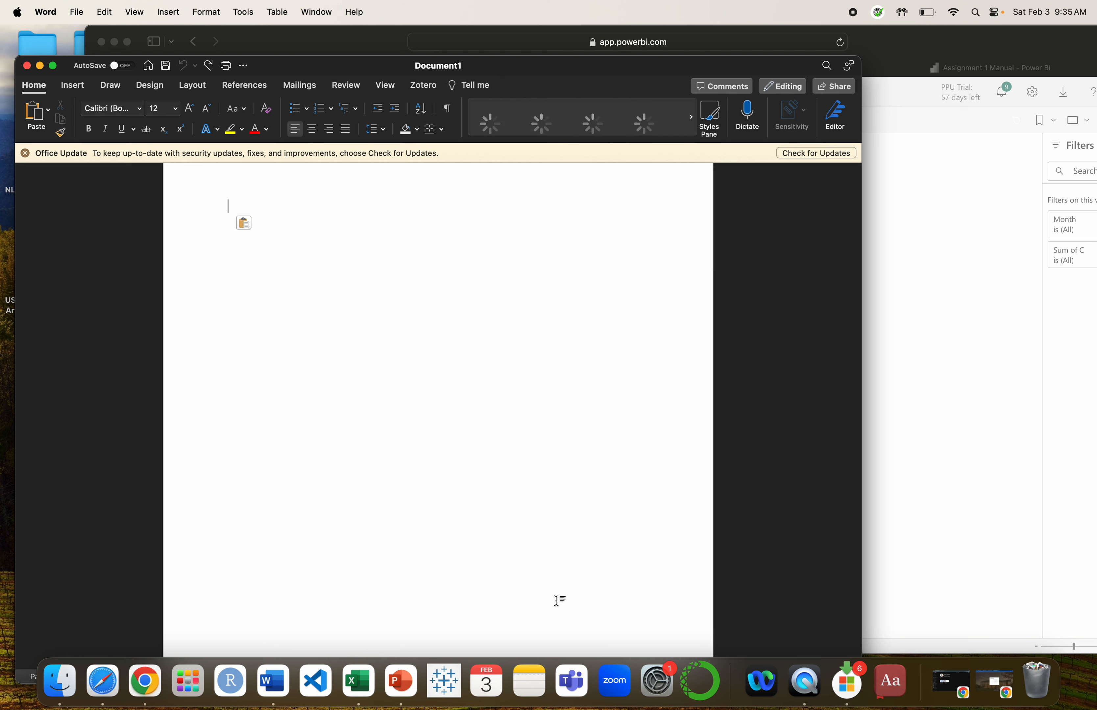
{"action": "left_click", "coordinate": [48, 110]}
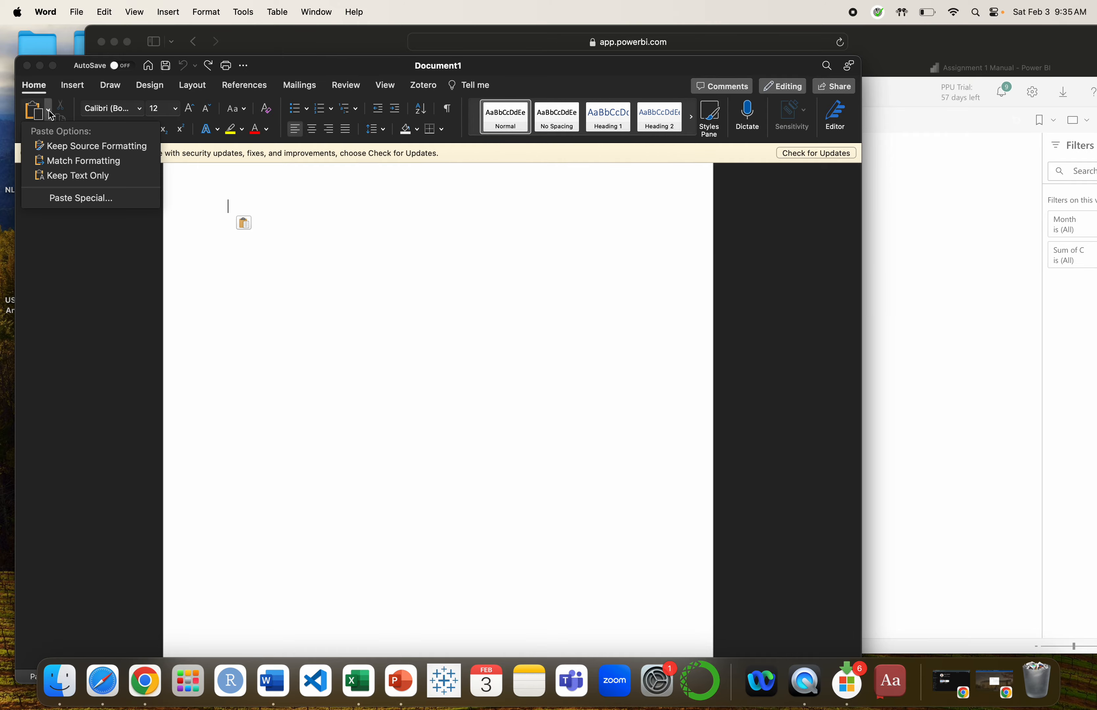
{"action": "left_click", "coordinate": [87, 162]}
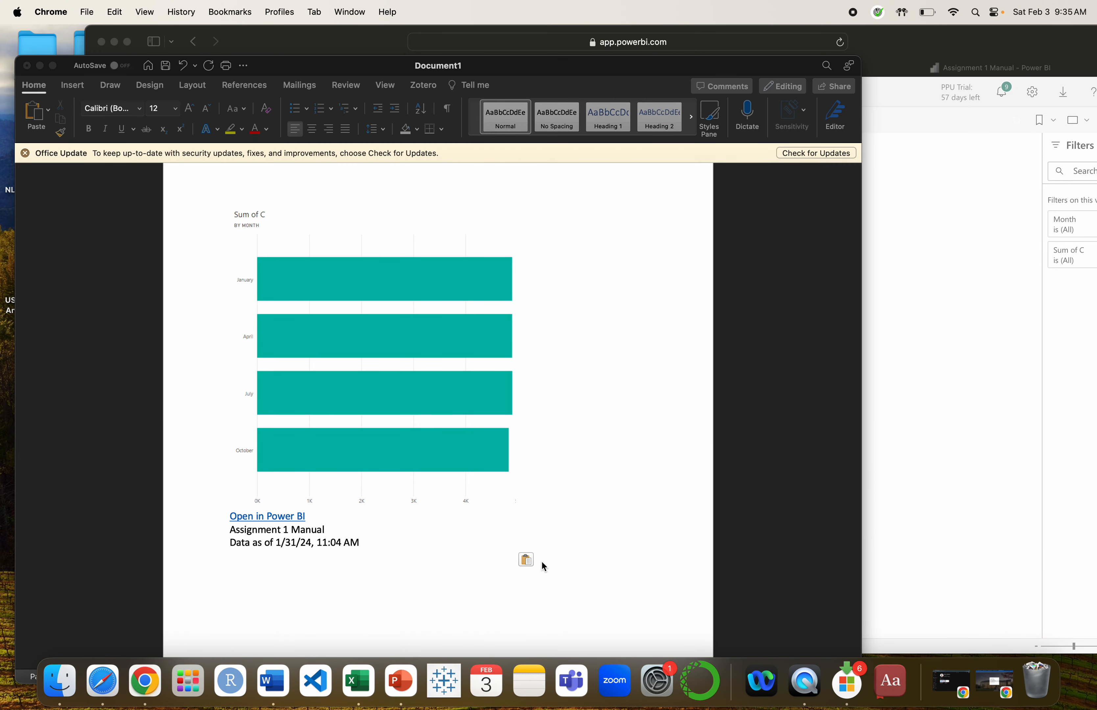
Delete the caption row with the Power BI link, report name and data date below the pasted chart.
{"action": "key", "text": "Return"}
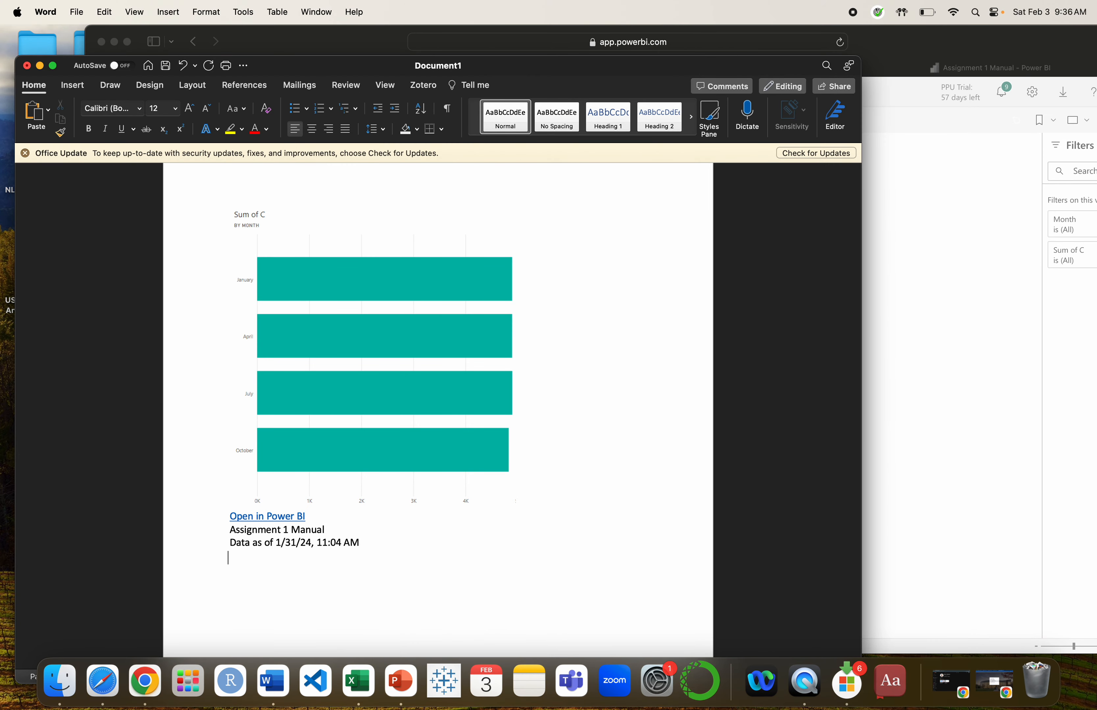
{"action": "key", "text": "shift+Up"}
{"action": "key", "text": "shift+Up"}
{"action": "key", "text": "shift+Up"}
{"action": "key", "text": "shift+Up"}
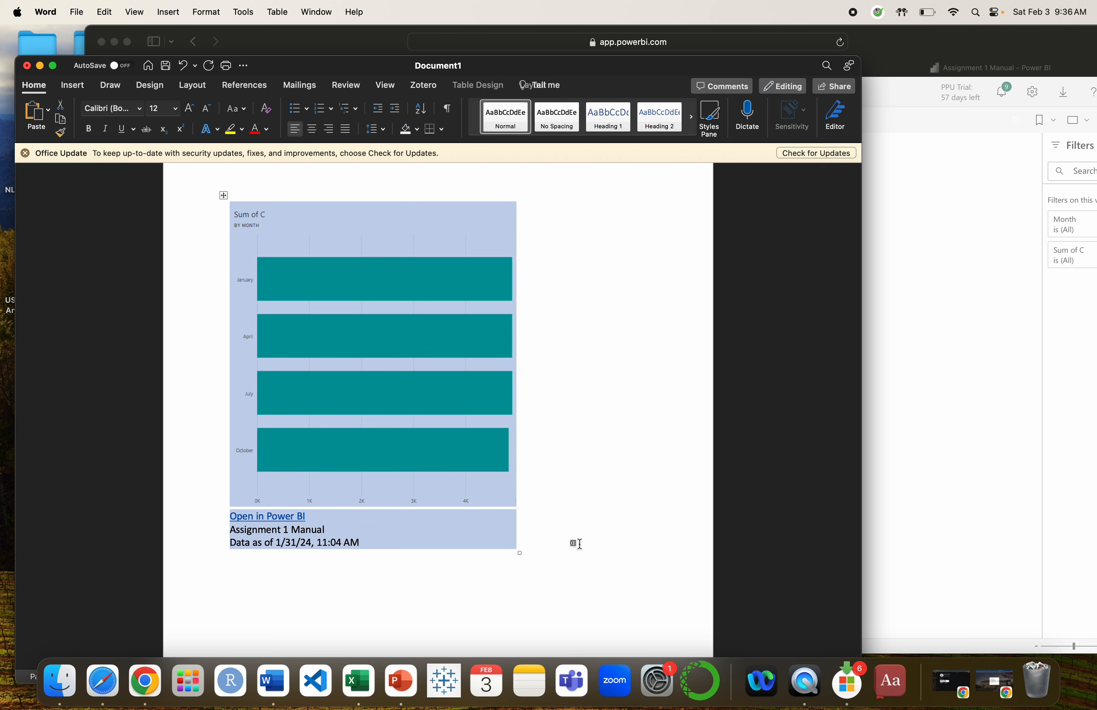
{"action": "key", "text": "shift+Down"}
{"action": "key", "text": "BackSpace"}
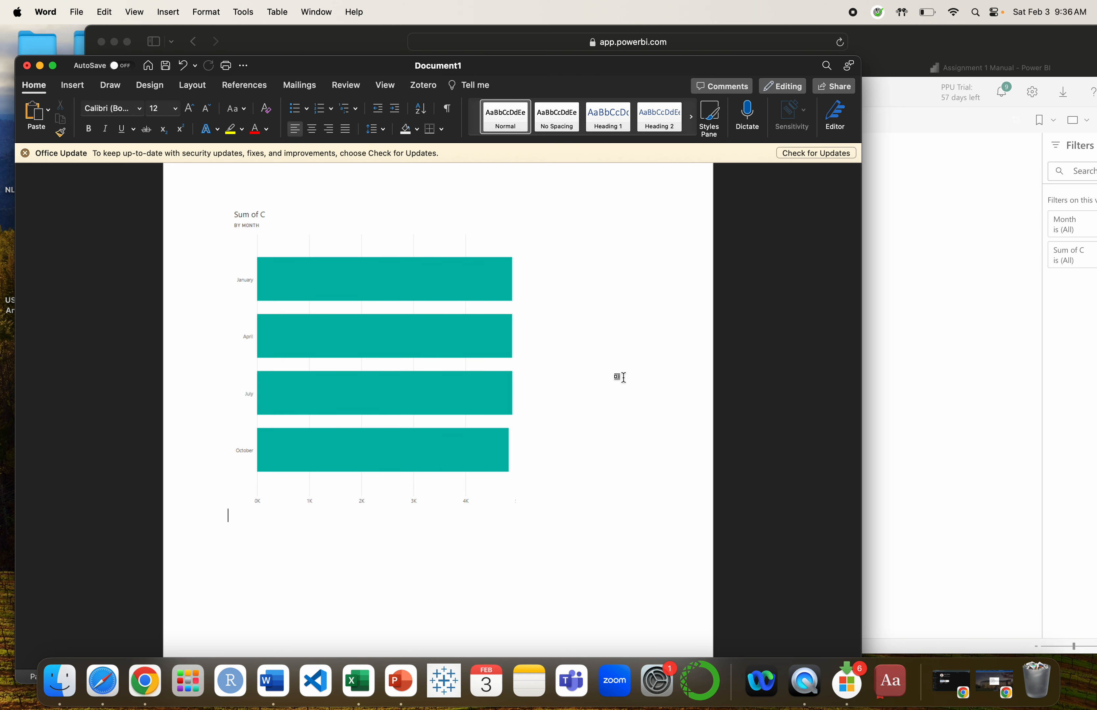
Enlarge the table frame around the pasted chart from its lower corner and place the cursor below it.
{"action": "left_click", "coordinate": [620, 378]}
{"action": "scroll", "coordinate": [623, 373], "scroll_direction": "up", "scroll_amount": 2}
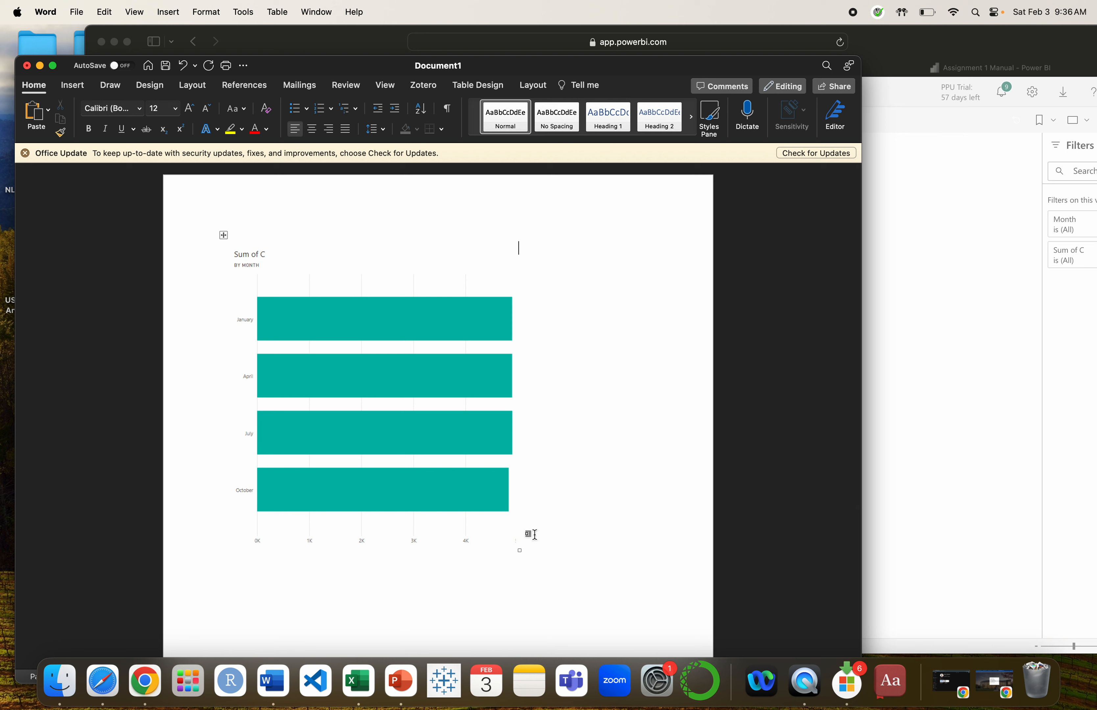
{"action": "left_click", "coordinate": [519, 550]}
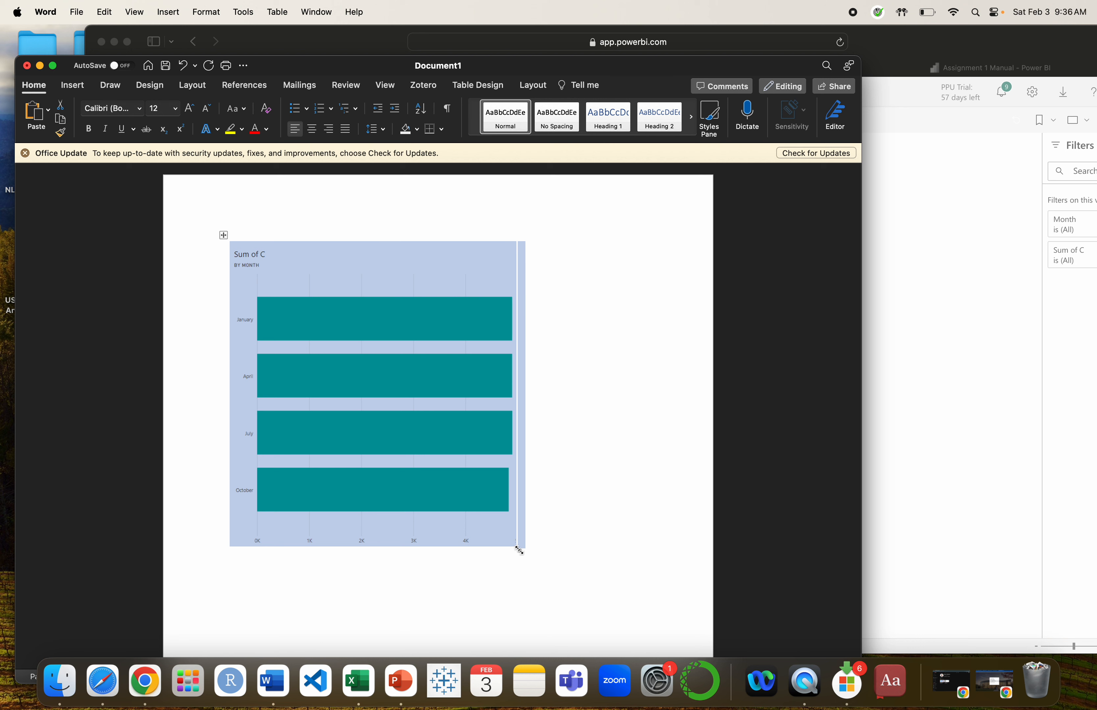
{"action": "left_click_drag", "start_coordinate": [519, 550], "coordinate": [630, 609]}
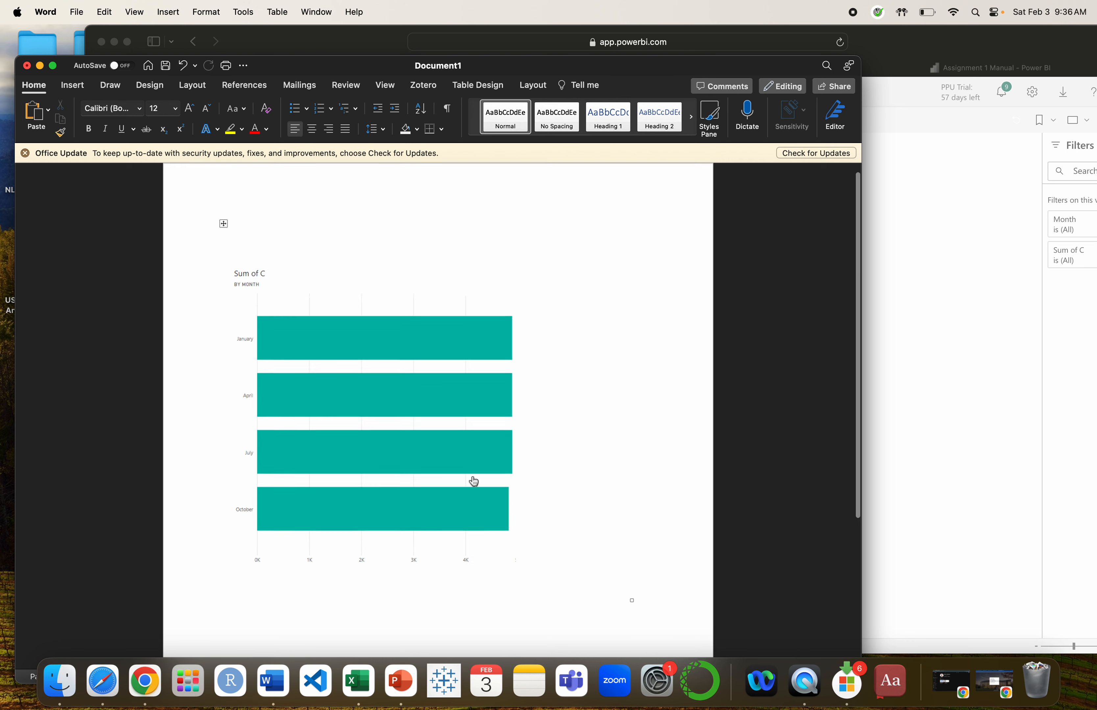
{"action": "left_click", "coordinate": [497, 523]}
{"action": "scroll", "coordinate": [497, 523], "scroll_direction": "down", "scroll_amount": 2}
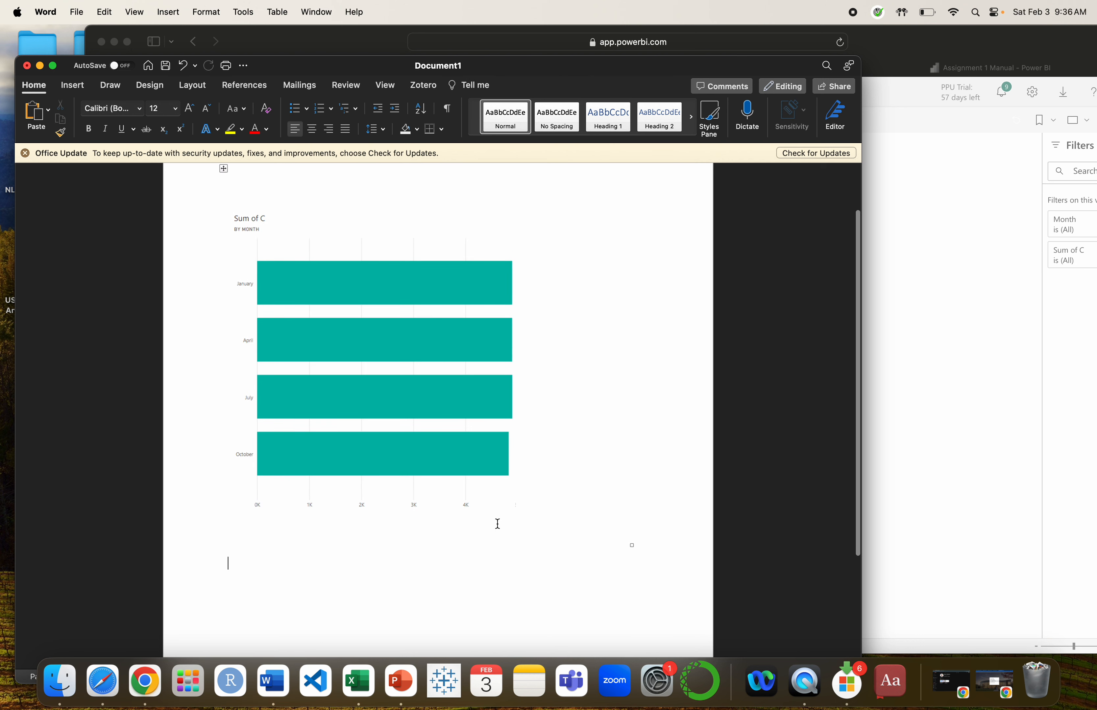
{"action": "scroll", "coordinate": [497, 524], "scroll_direction": "up", "scroll_amount": 1}
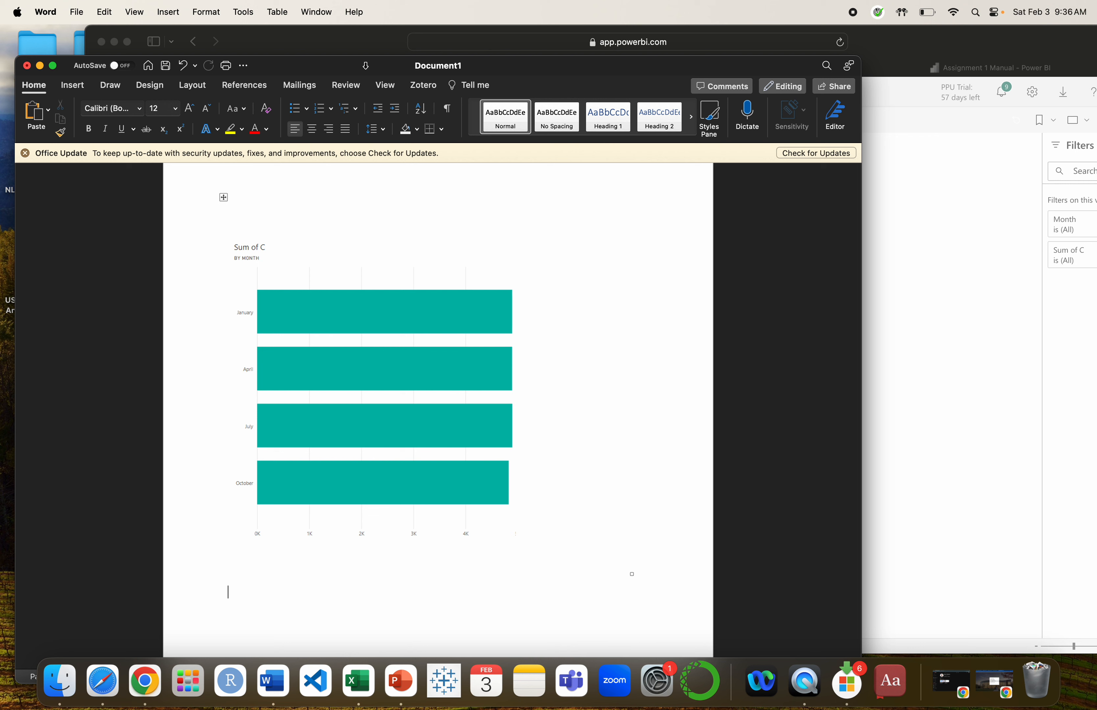
{"action": "scroll", "coordinate": [473, 291], "scroll_direction": "up", "scroll_amount": 1}
{"action": "scroll", "coordinate": [416, 277], "scroll_direction": "down", "scroll_amount": 2}
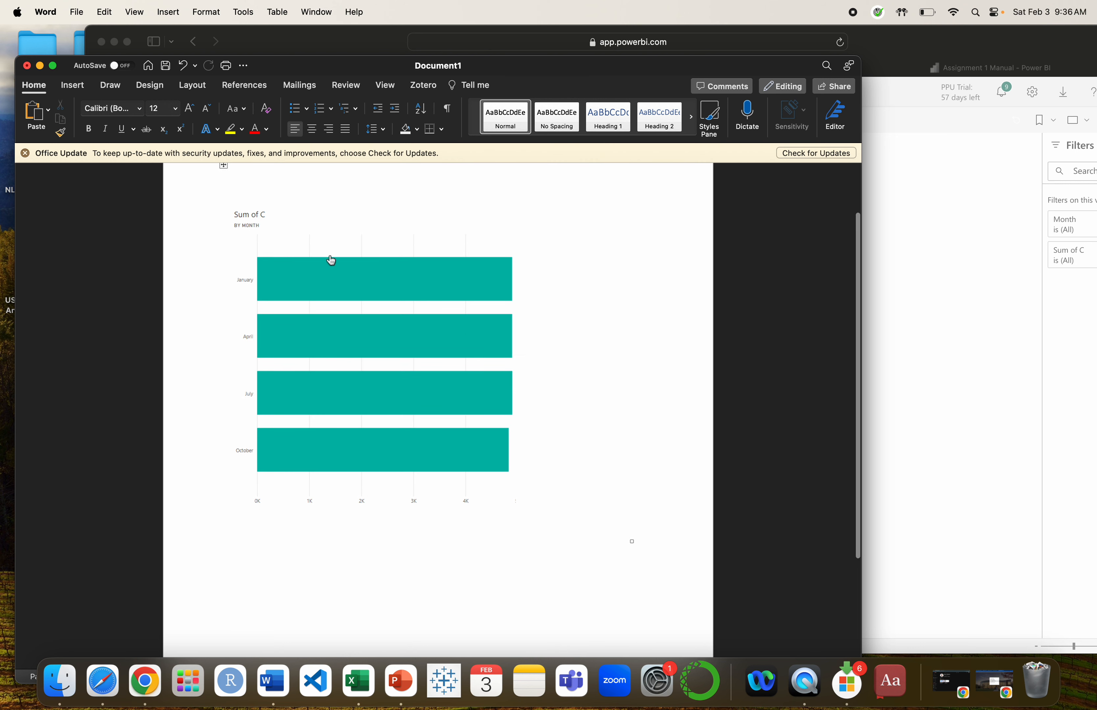
{"action": "scroll", "coordinate": [417, 436], "scroll_direction": "up", "scroll_amount": 1}
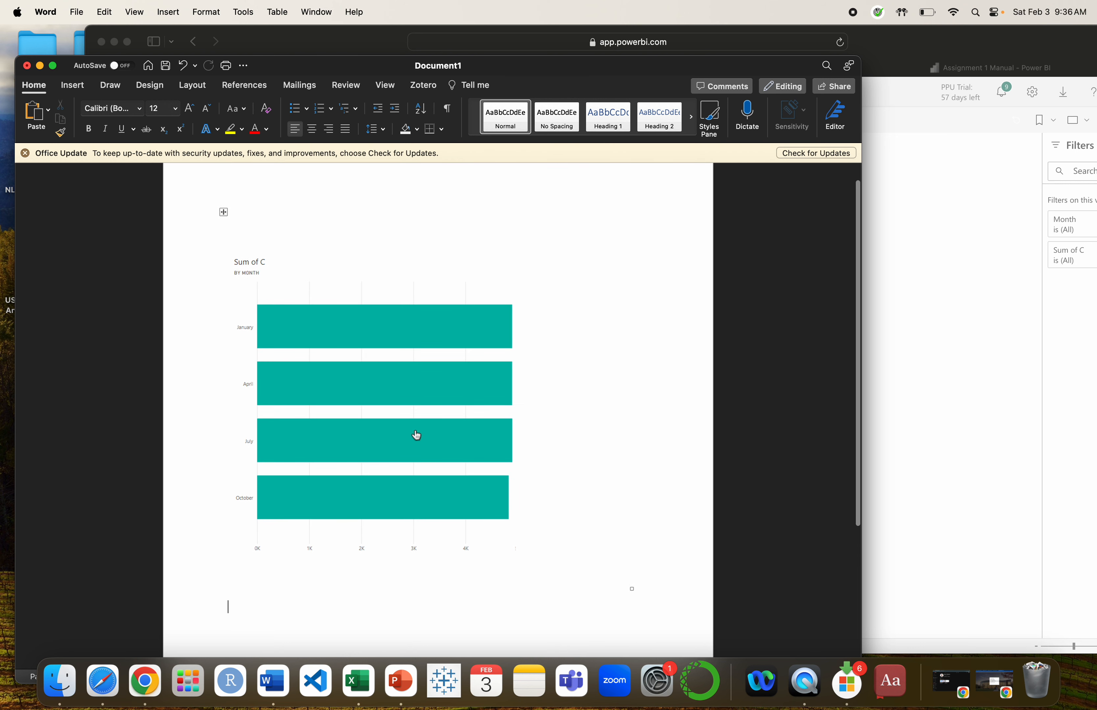
{"action": "scroll", "coordinate": [416, 436], "scroll_direction": "down", "scroll_amount": 1}
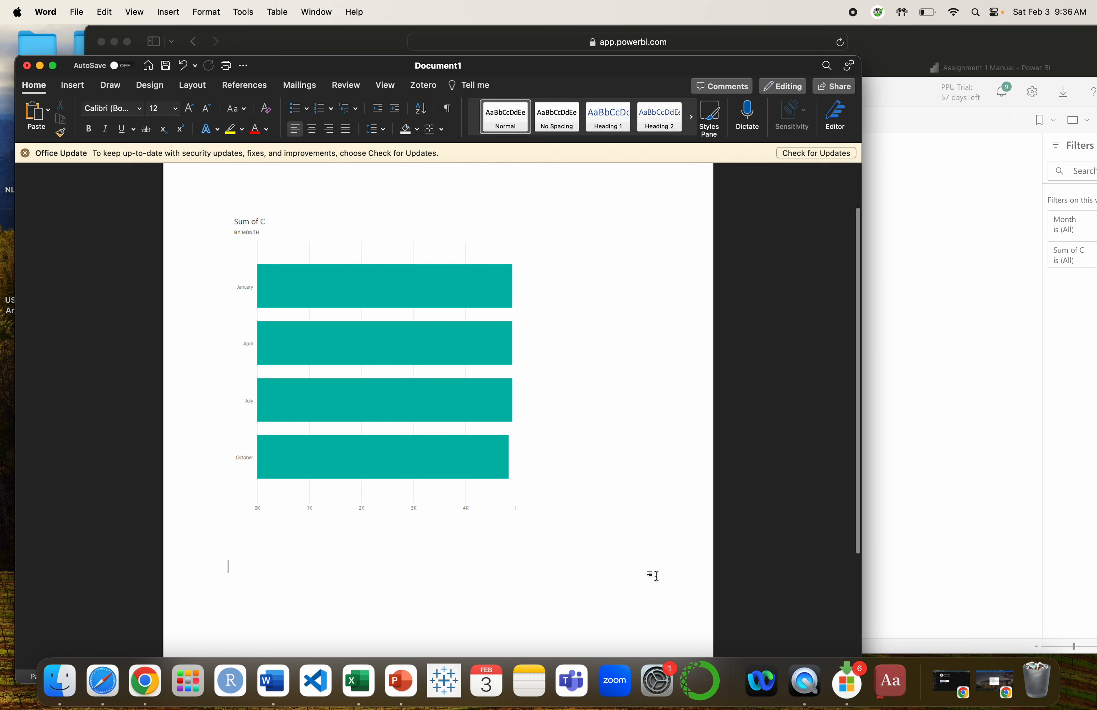
Switch back to the Power BI report in Safari and close the image copy dialog.
{"action": "left_click_drag", "start_coordinate": [861, 57], "coordinate": [811, 38]}
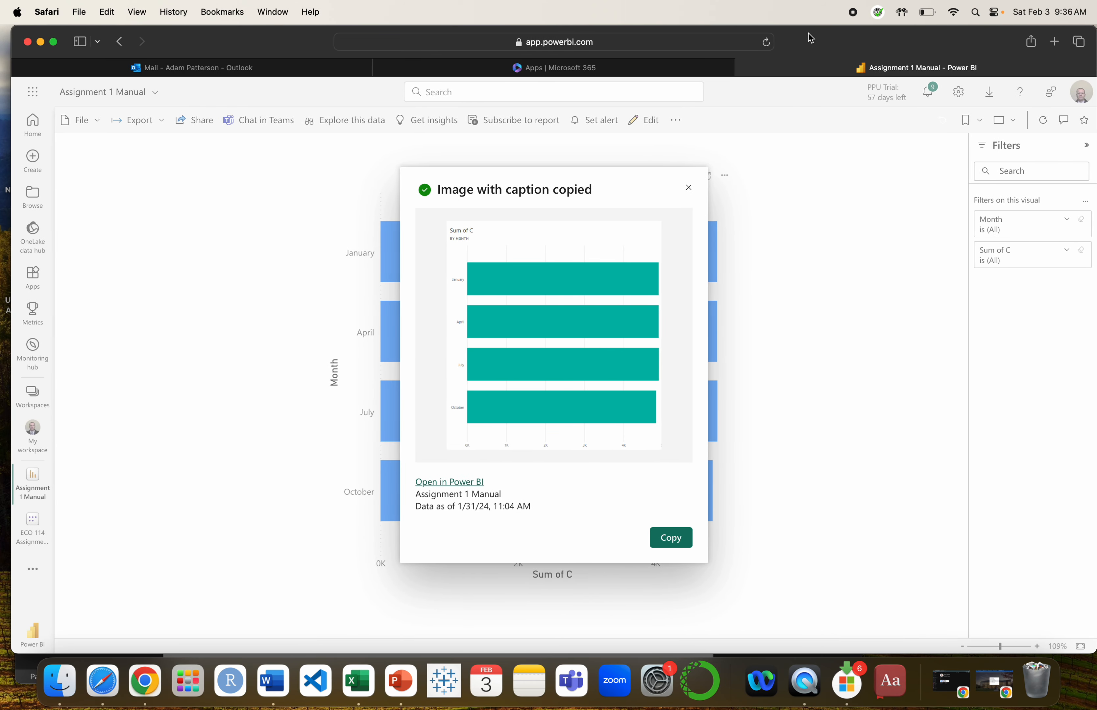
{"action": "left_click", "coordinate": [688, 188]}
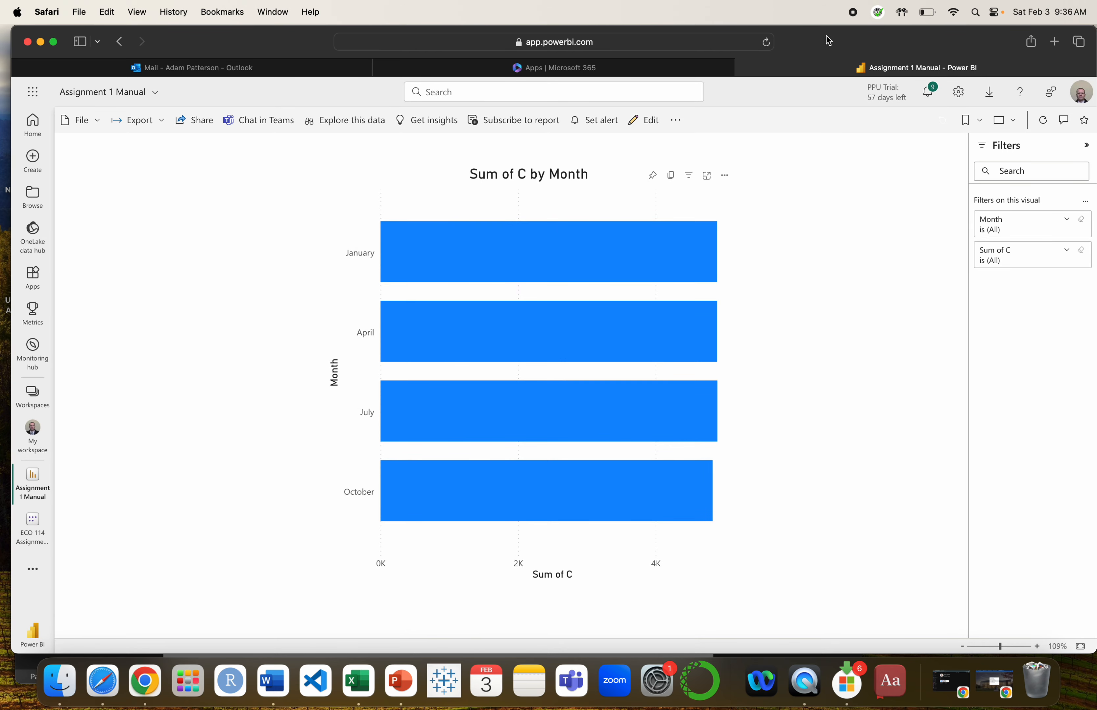